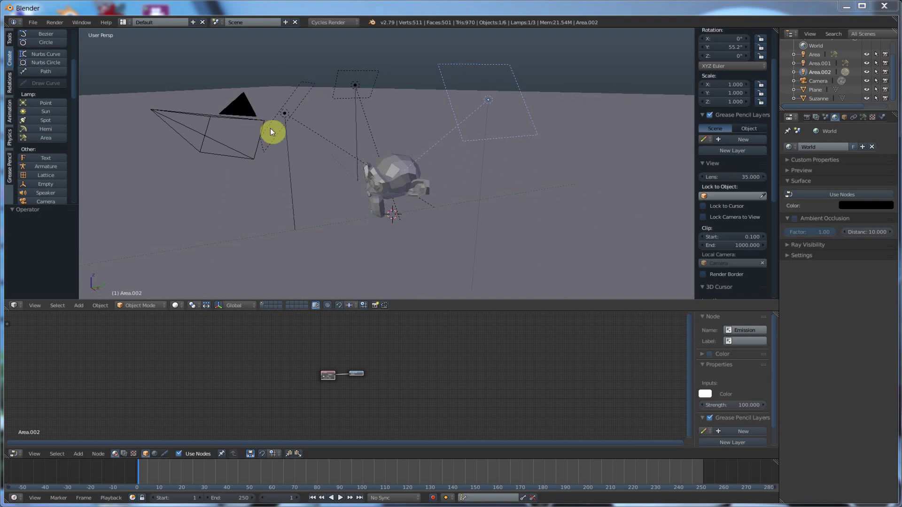
Orbit the 3D view to inspect the three area lamps, the camera and Suzanne
middle_click_drag(378, 181, 351, 175)
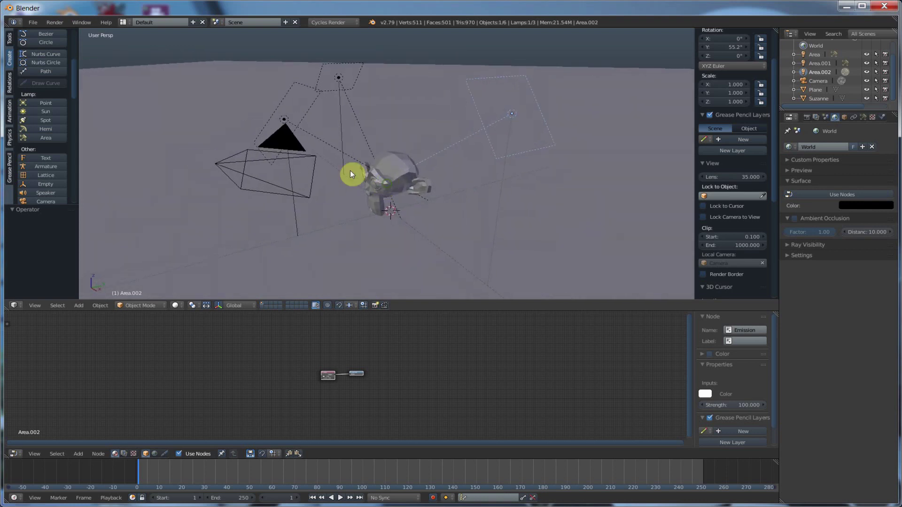
Frame Suzanne through the view-locked scene camera and brighten the world colour to grey (about 0.33)
right_click(285, 141)
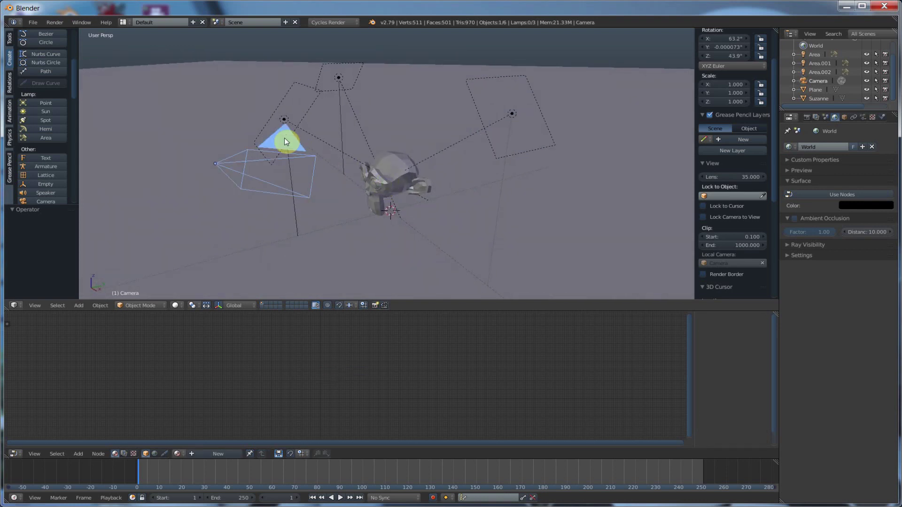
key("KP_0")
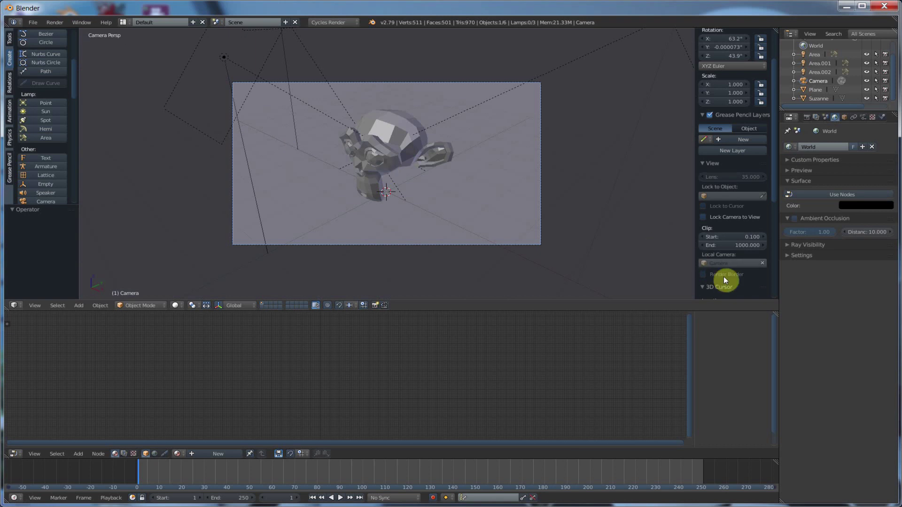
scroll(723, 277, "down", 3)
left_click(703, 183)
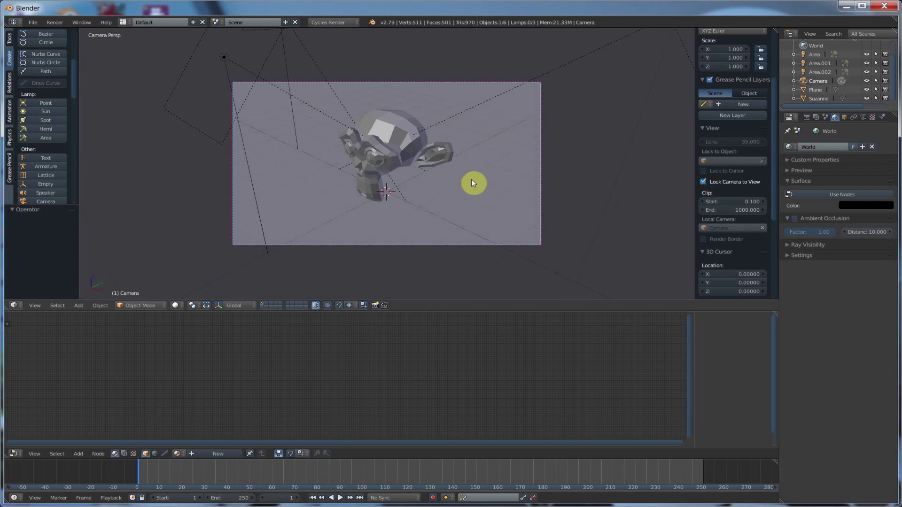
mouse_move(473, 184)
middle_mouse_down()
mouse_move(463, 177)
mouse_move(471, 183)
mouse_move(458, 182)
mouse_move(465, 189)
middle_mouse_up()
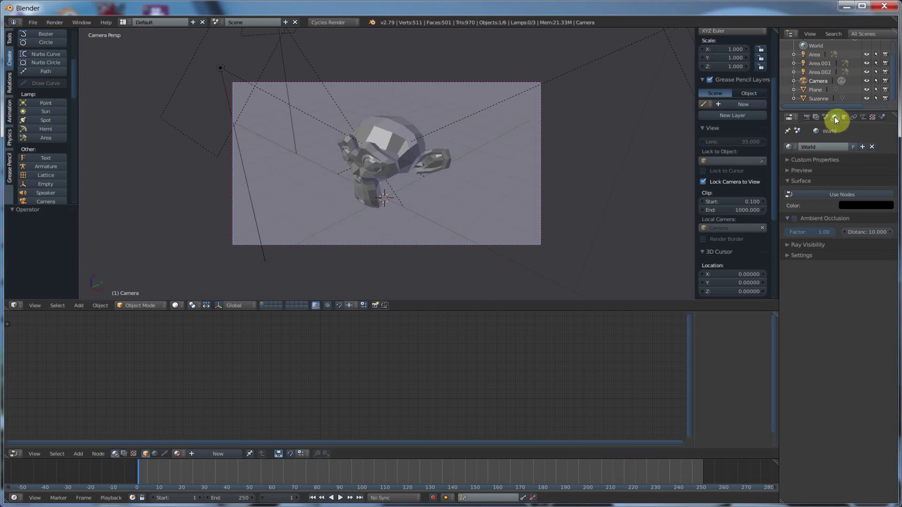
left_click(856, 205)
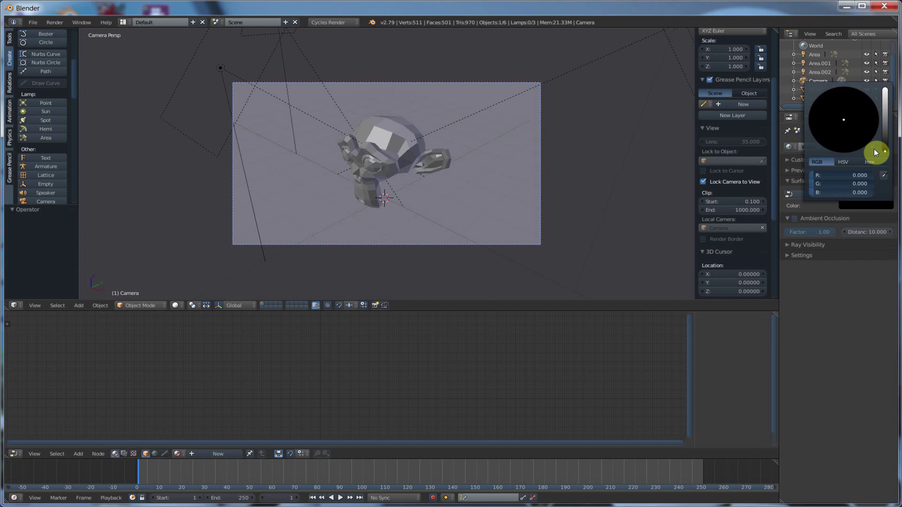
mouse_move(885, 151)
left_mouse_down()
mouse_move(883, 143)
mouse_move(885, 150)
left_mouse_up()
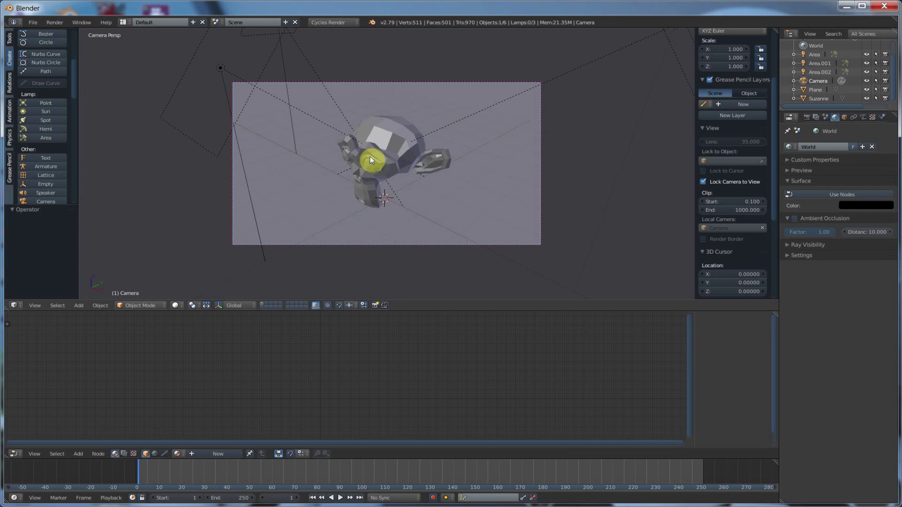
Select Suzanne and create a new material for her in the Material tab
left_click(380, 134)
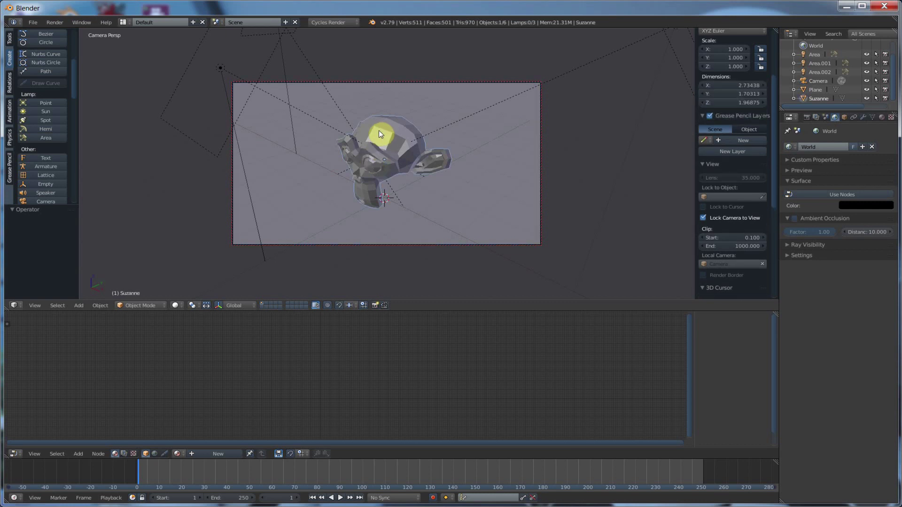
left_click(882, 119)
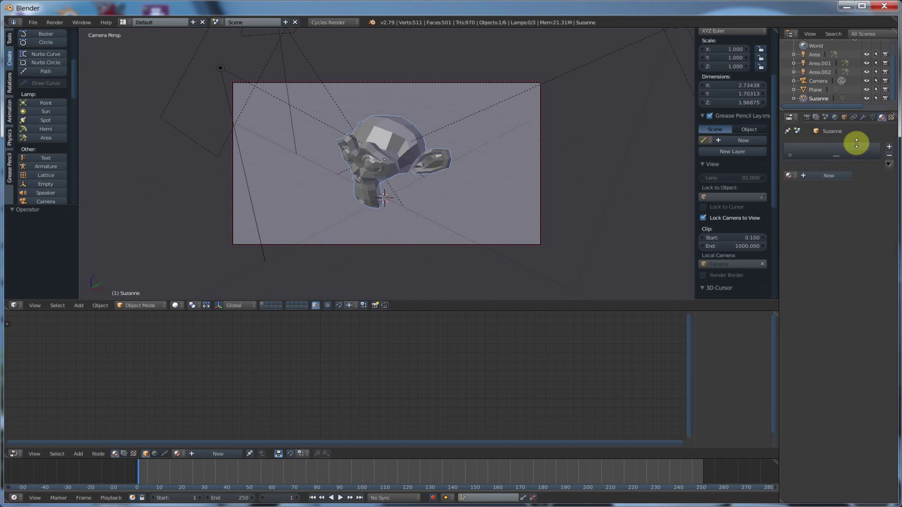
left_click(805, 176)
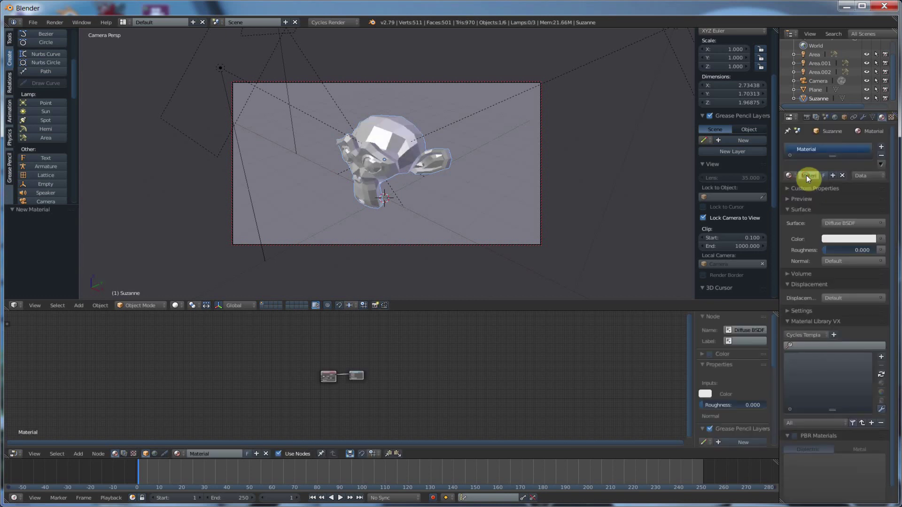
left_click(838, 223)
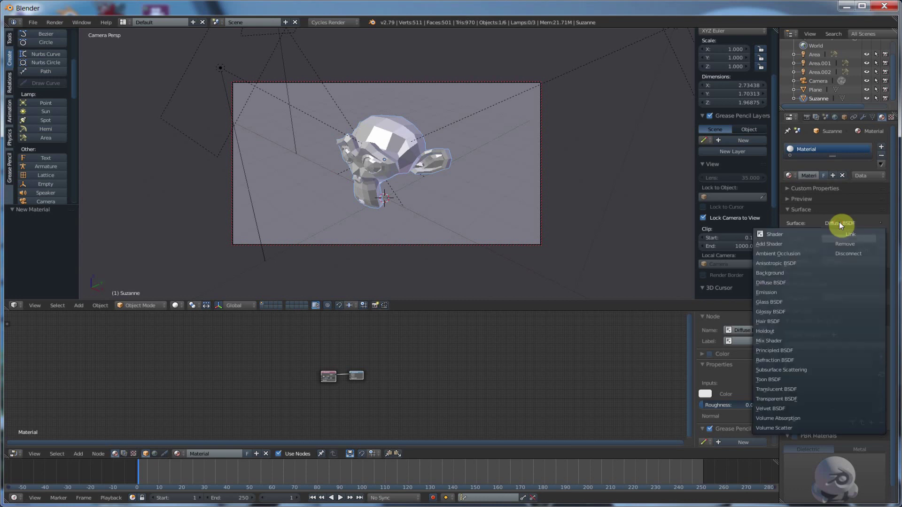
Set the surface shader to Principled BSDF and enlarge the node editor area
left_click(768, 352)
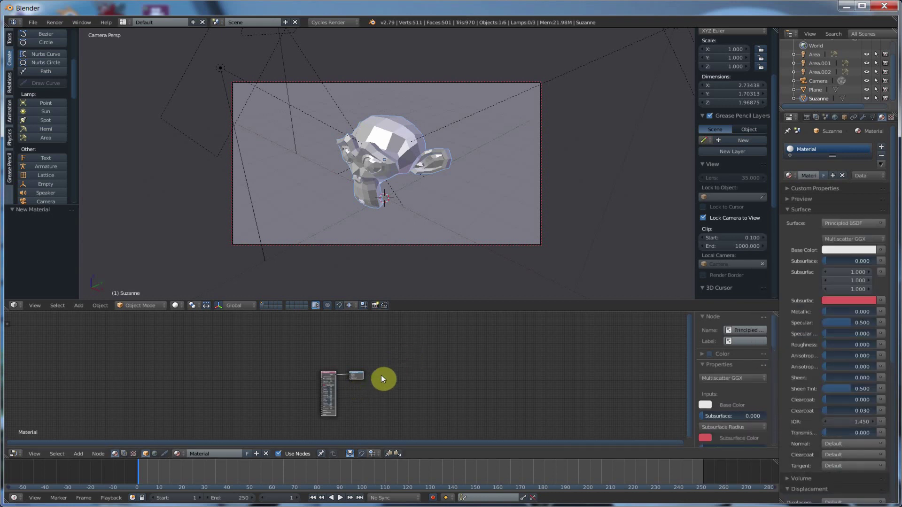
scroll(365, 390, "up", 5)
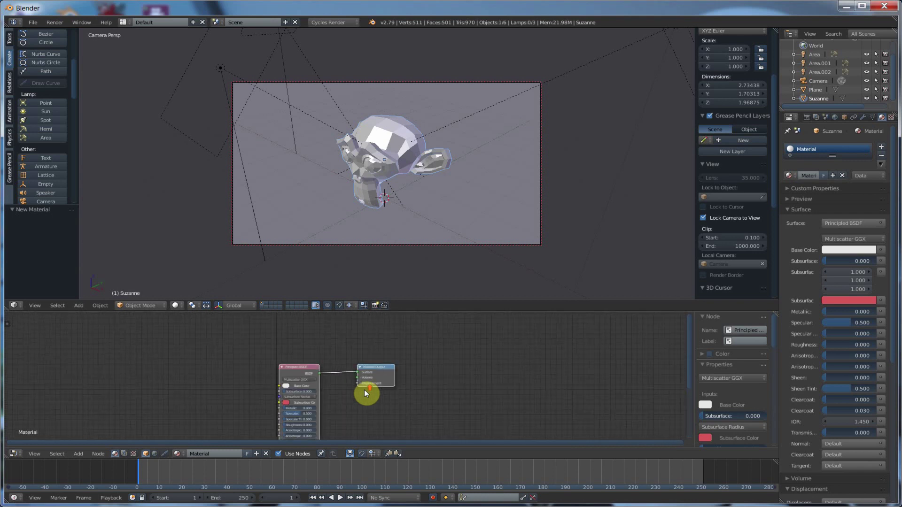
scroll(365, 390, "up", 2)
middle_click_drag(343, 387, 394, 352)
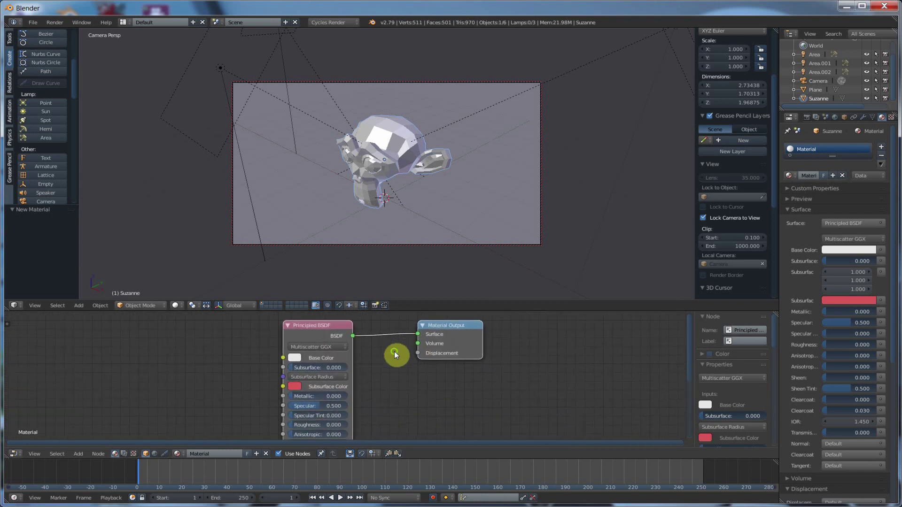
right_click(404, 260)
left_click_drag(397, 309, 400, 239)
Move the Principled BSDF and Material Output nodes up into a readable layout
left_click_drag(337, 291, 339, 261)
left_click_drag(447, 292, 464, 267)
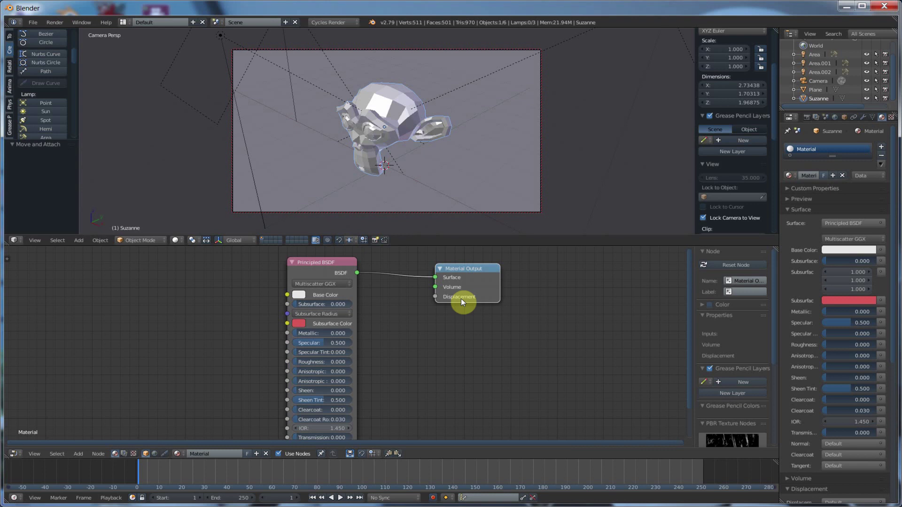
left_click_drag(467, 269, 481, 265)
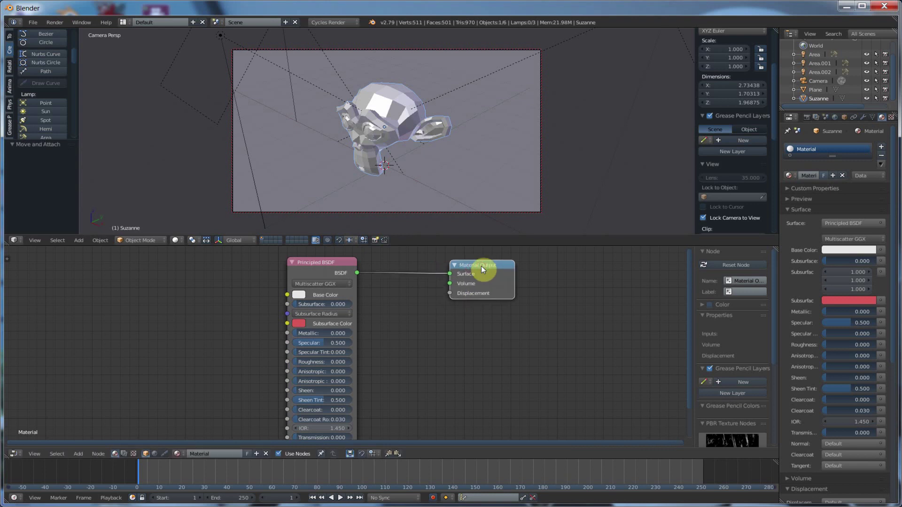
left_click_drag(333, 268, 364, 259)
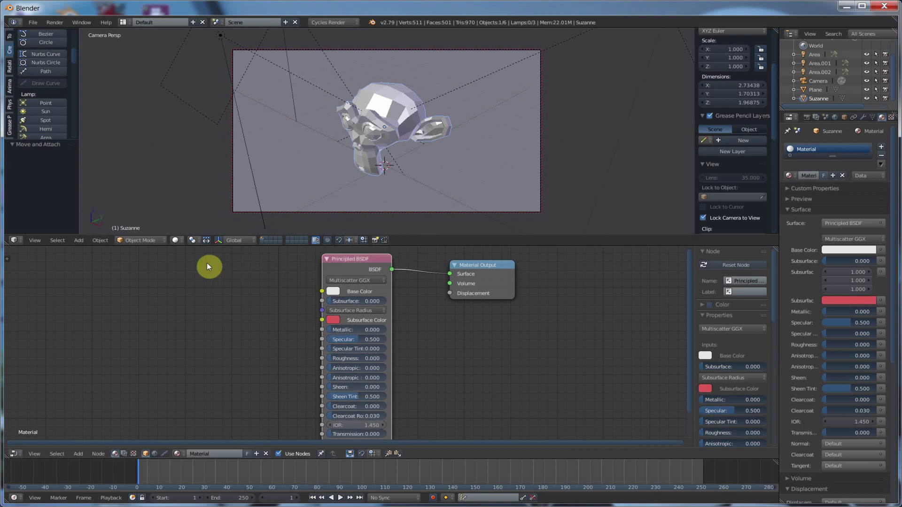
Switch viewport shading to Rendered and inspect the Principled BSDF Distribution options
left_click(177, 241)
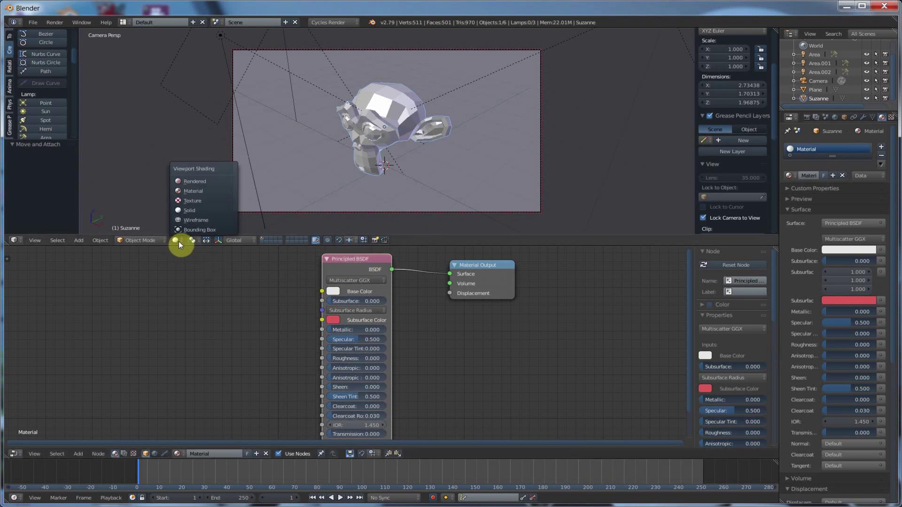
left_click(188, 182)
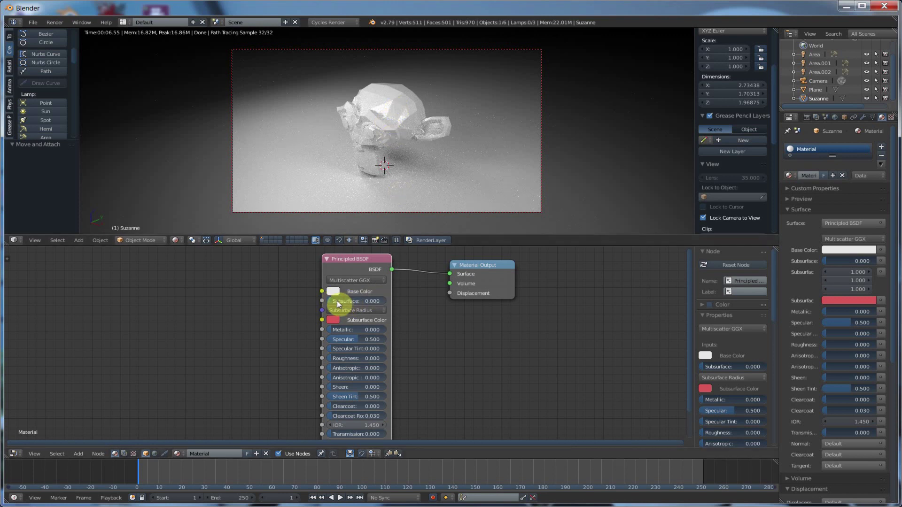
left_click_drag(354, 258, 365, 255)
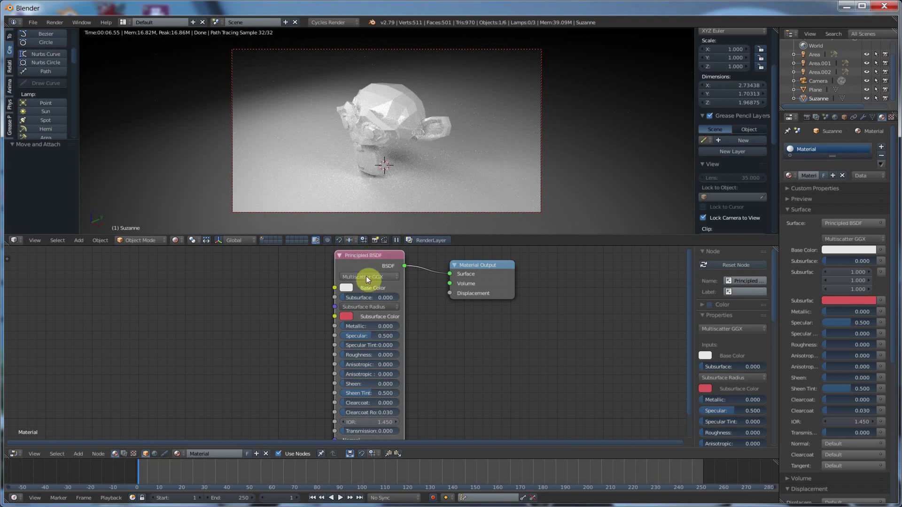
left_click(389, 277)
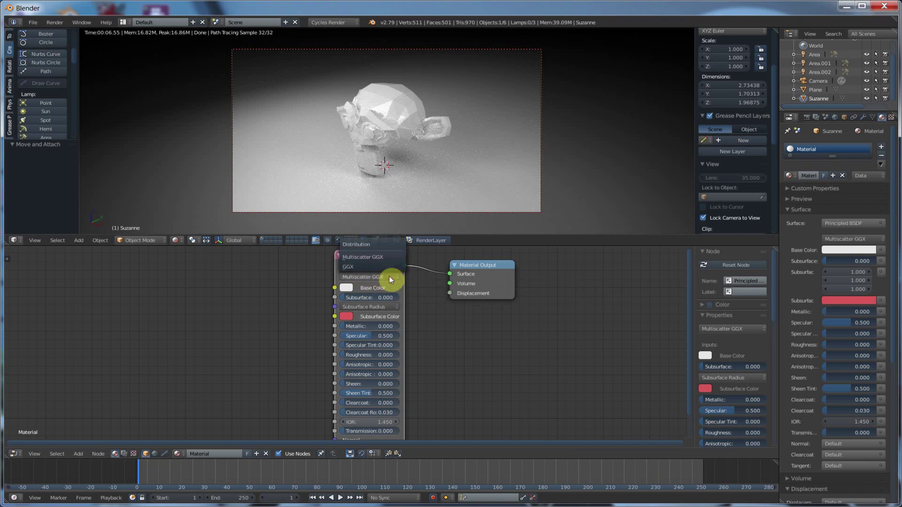
Keep Multiscatter GGX and, after trying purple, green and orange, set Base Color to blue
left_click(334, 264)
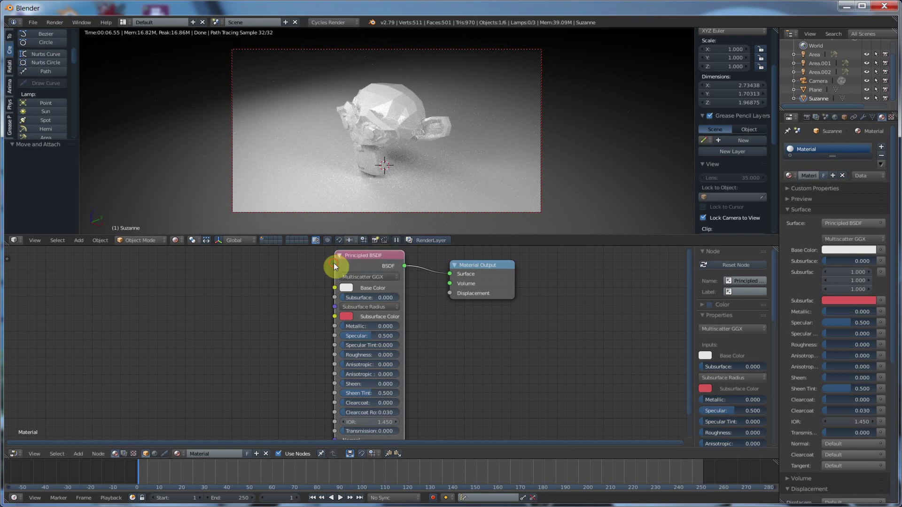
left_click(349, 288)
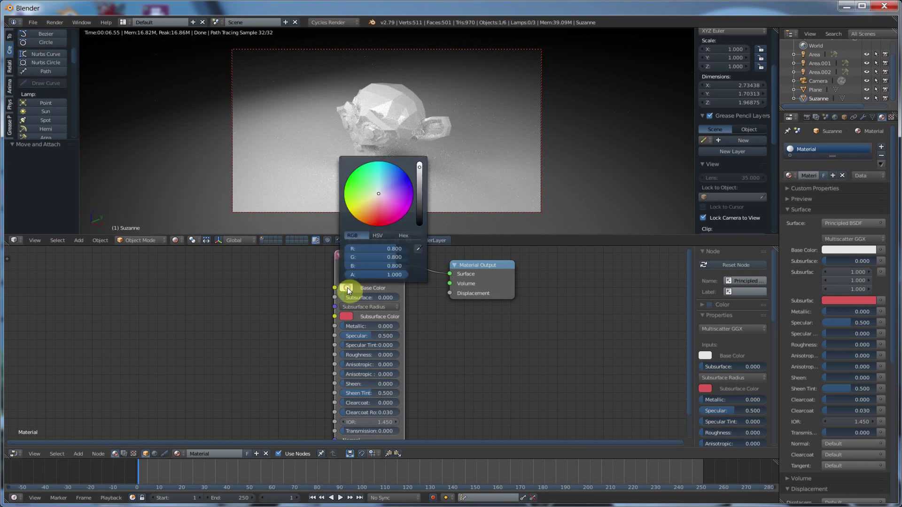
left_click(398, 187)
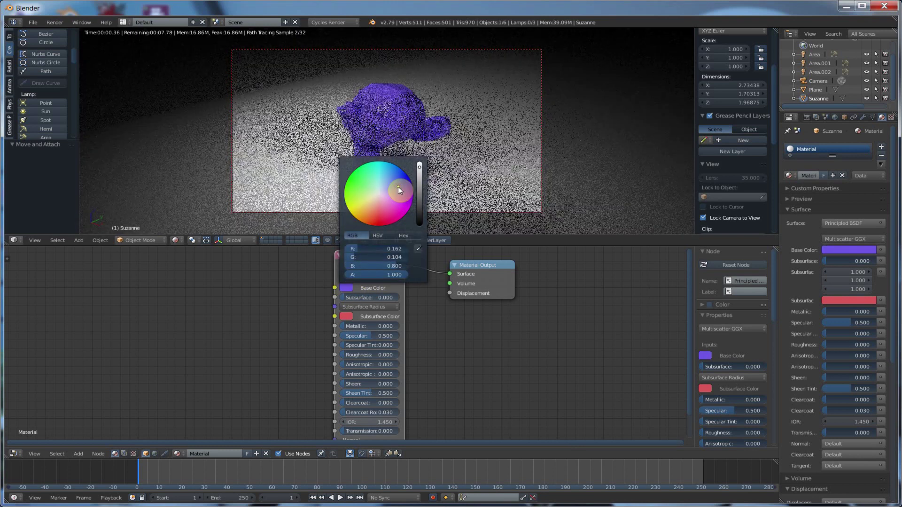
left_click(361, 186)
left_click(363, 216)
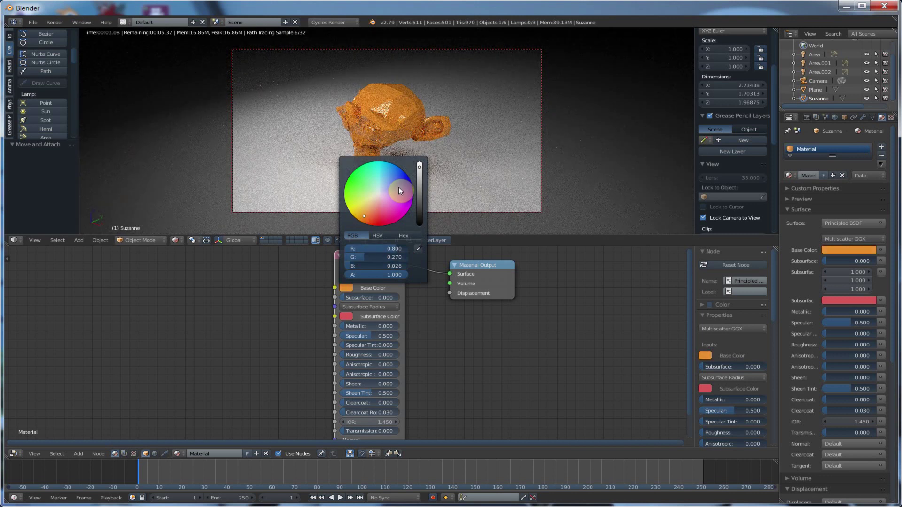
left_click(393, 178)
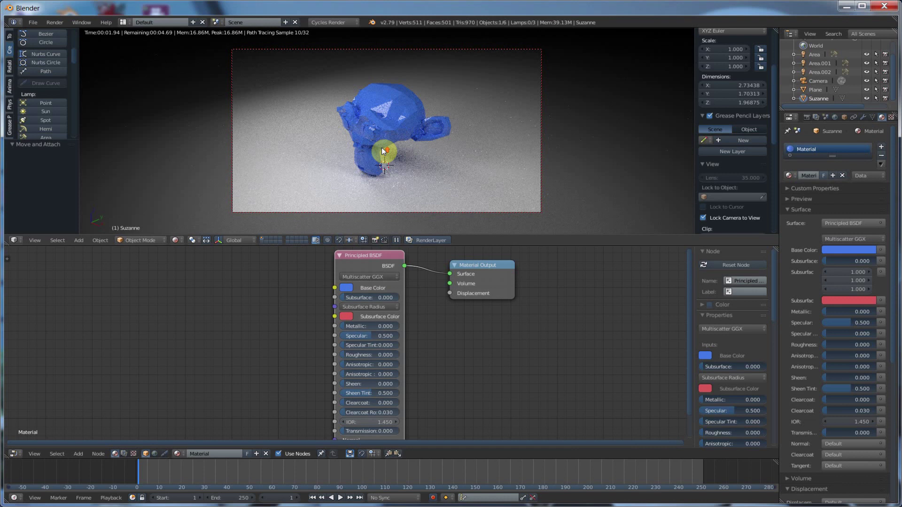
key("KP_4")
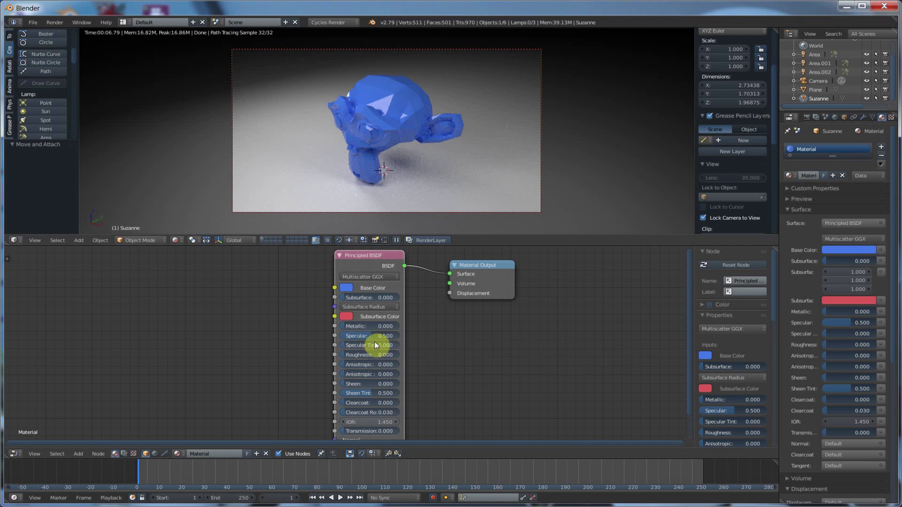
Compare Specular at 0 and 1 on the Principled BSDF, finishing at 0
left_click_drag(368, 336, 331, 336)
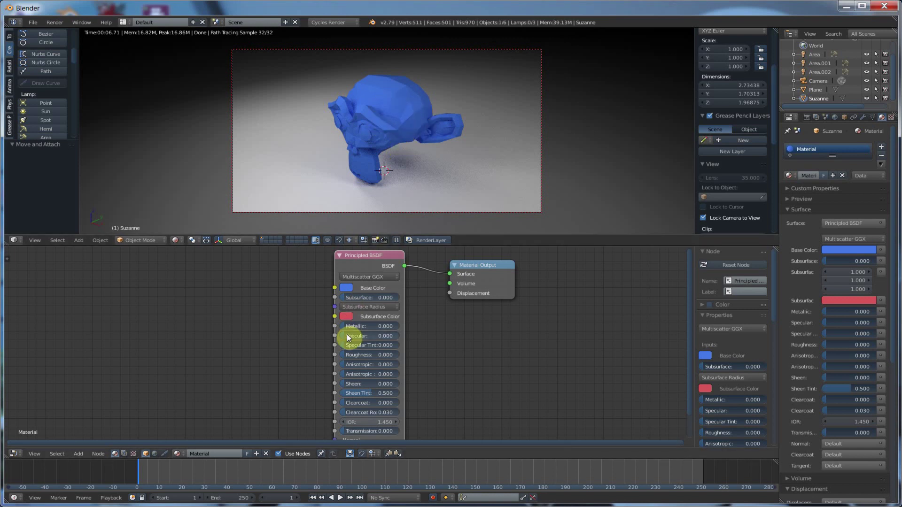
left_click_drag(347, 336, 399, 336)
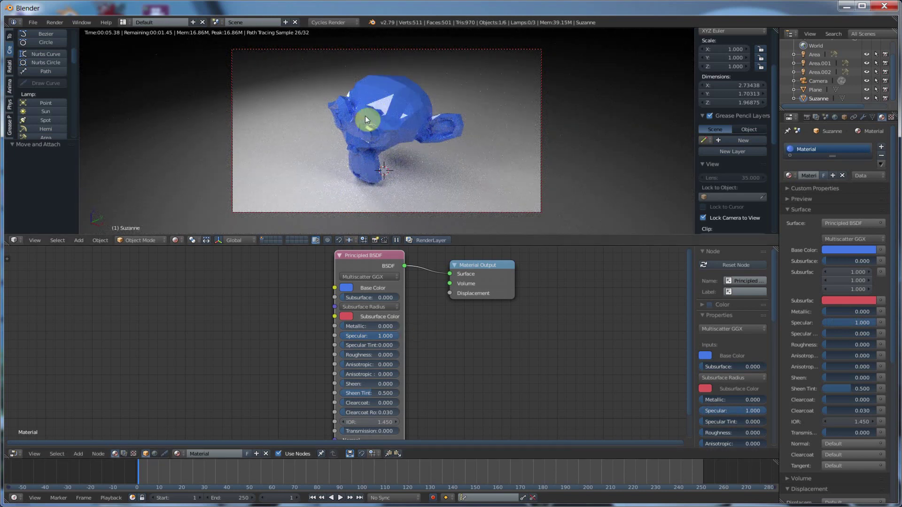
left_click_drag(376, 336, 342, 332)
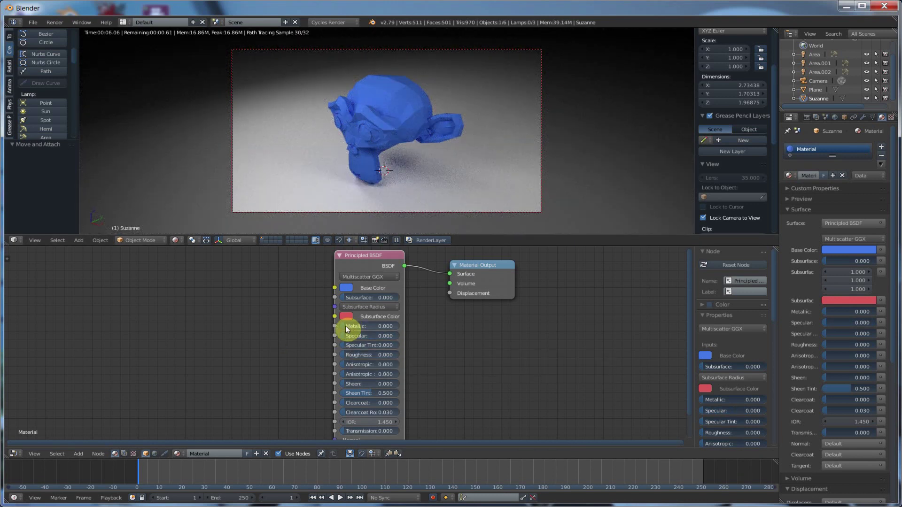
Trial Metallic at 0.833, change Base Color from blue to dark grey, then reset Metallic to 0
left_click_drag(346, 326, 398, 326)
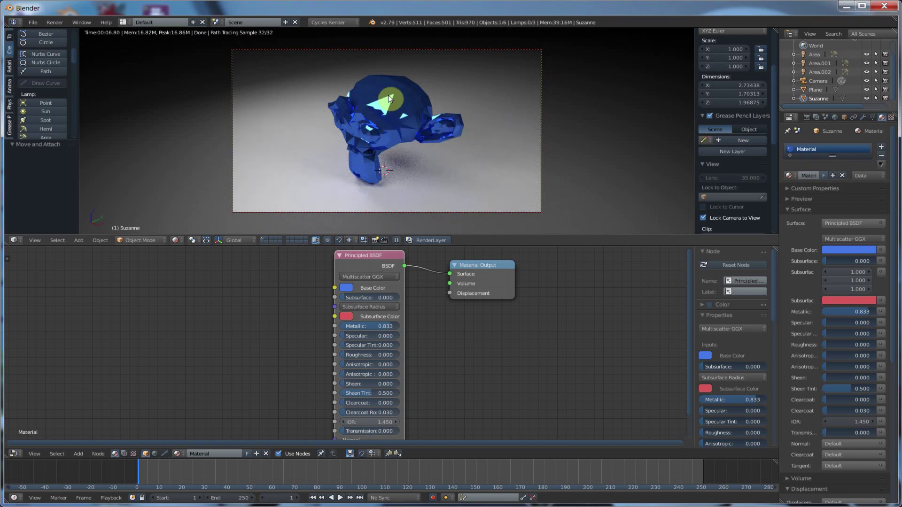
left_click(347, 287)
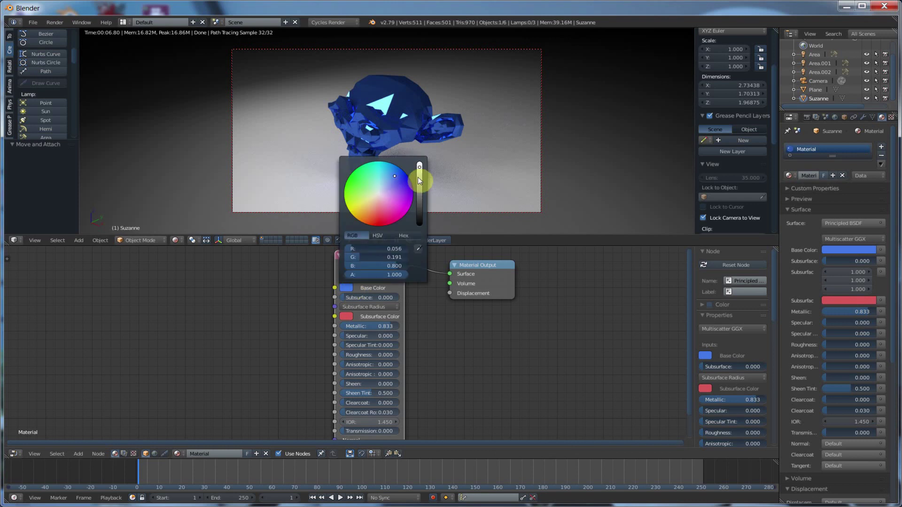
left_click_drag(418, 177, 419, 163)
left_click(381, 195)
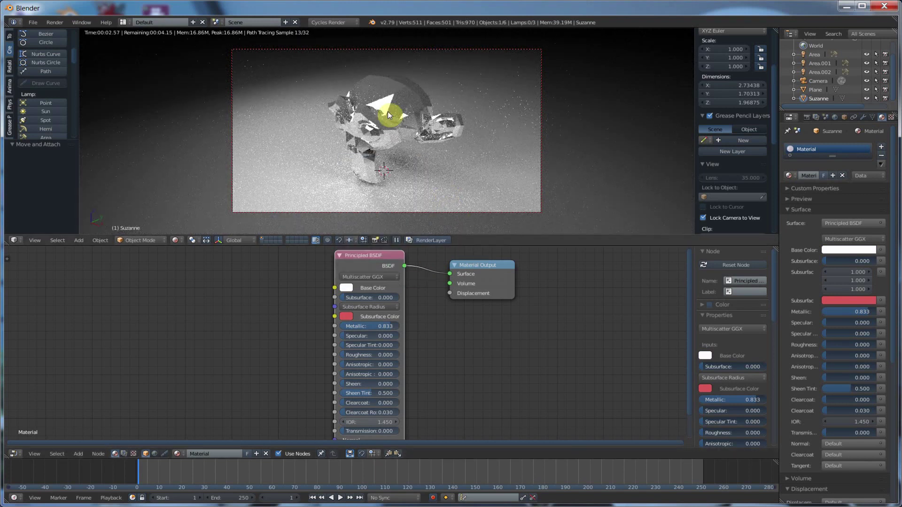
left_click(346, 288)
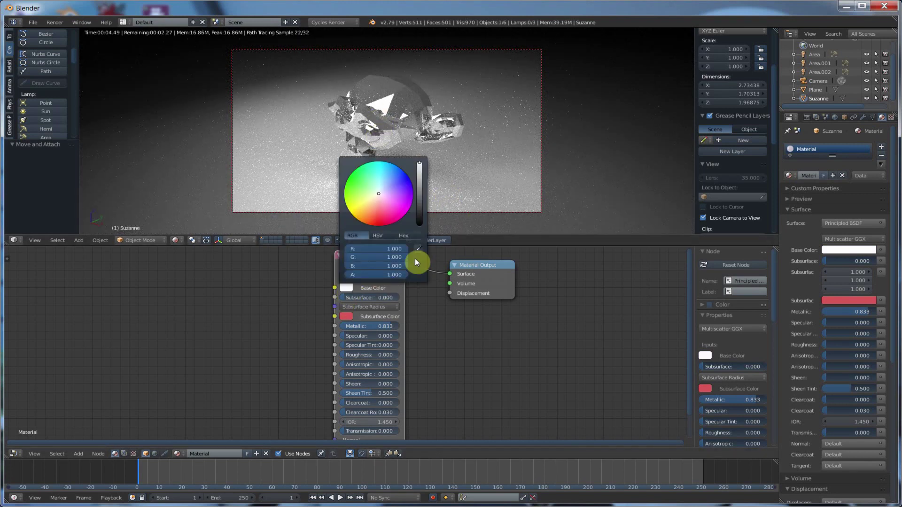
left_click_drag(417, 219, 345, 272)
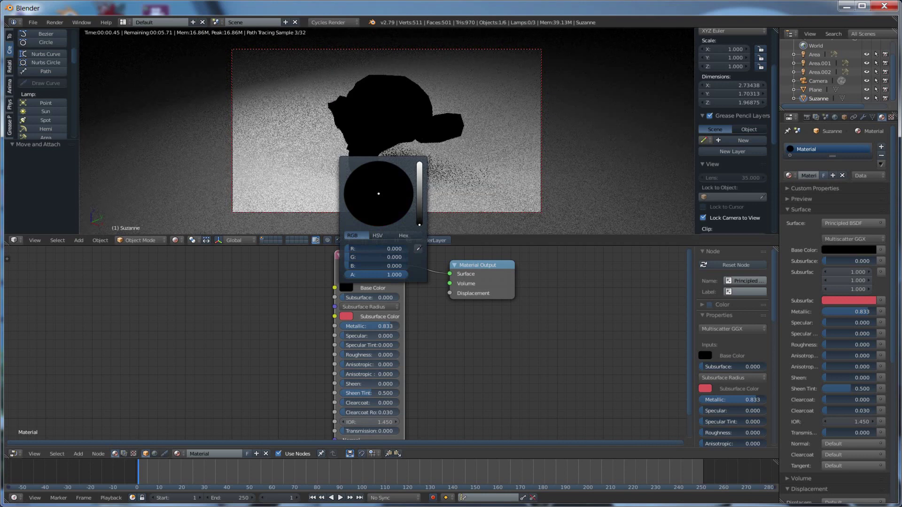
scroll(379, 198, "up", 2)
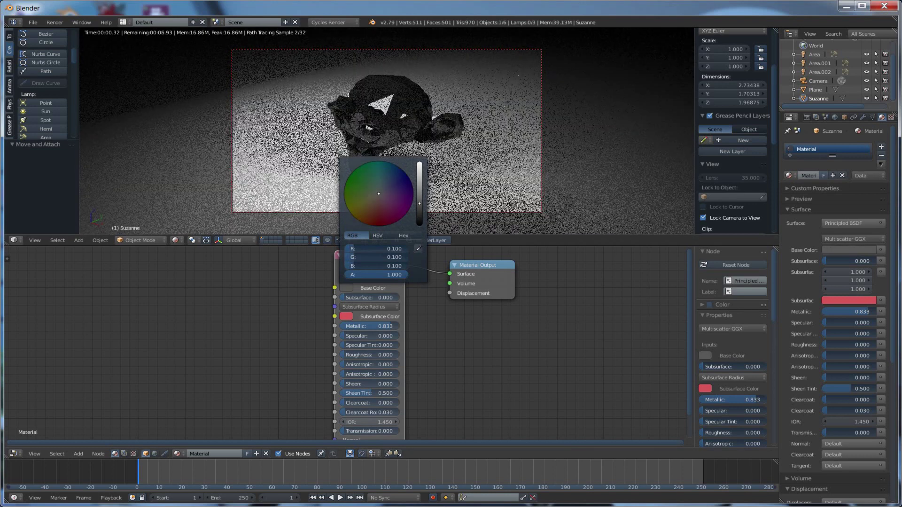
left_click(420, 198)
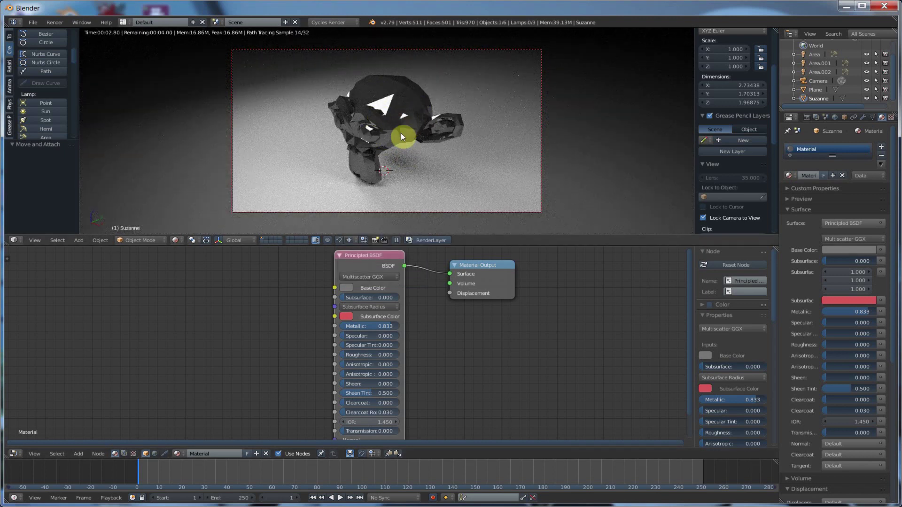
left_click_drag(382, 326, 342, 325)
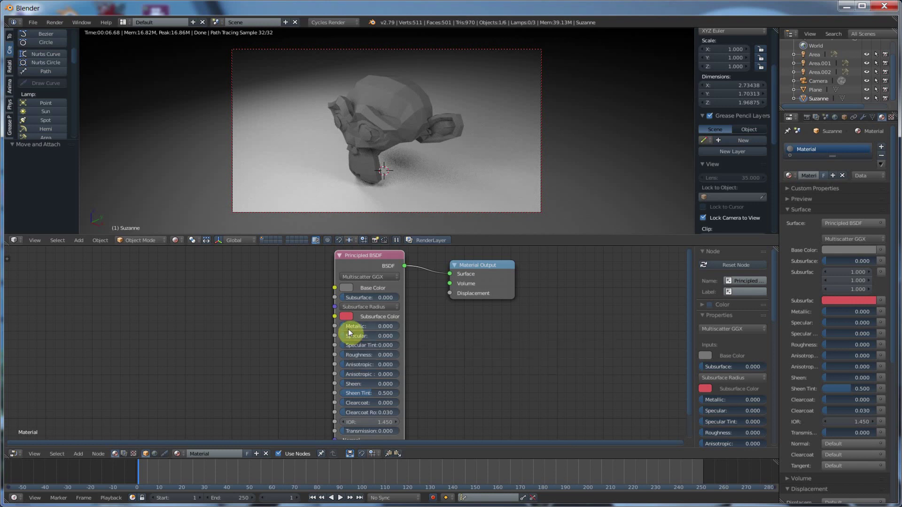
Raise the Principled BSDF Specular to about 0.925
left_click_drag(348, 337, 378, 355)
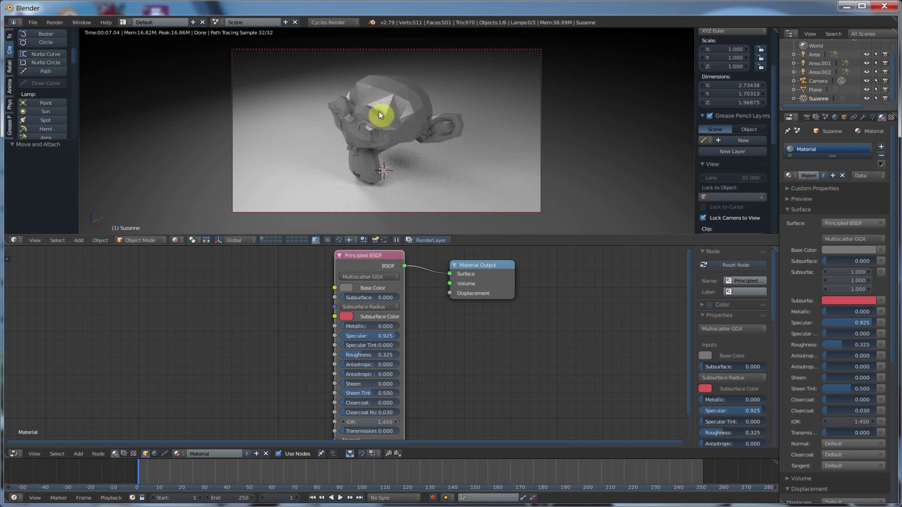
Switch the viewport shading to Solid
left_click(192, 240)
left_click(176, 241)
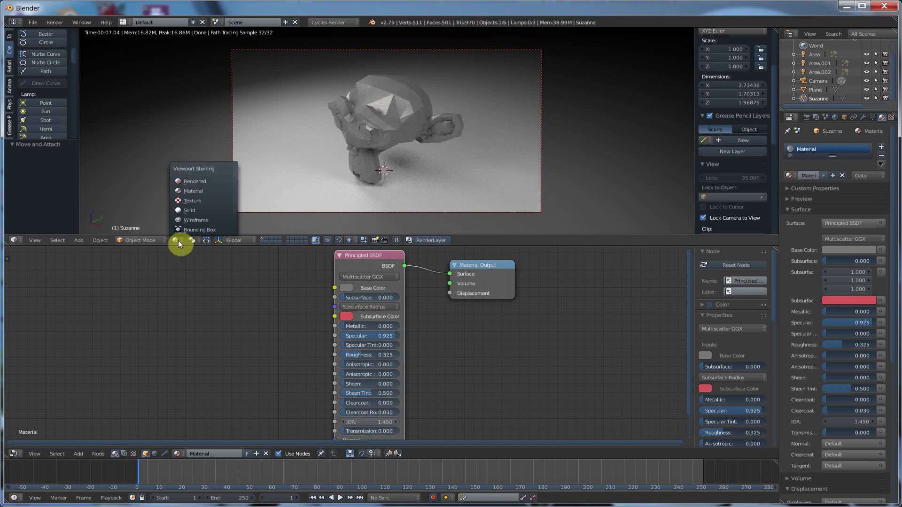
left_click(186, 210)
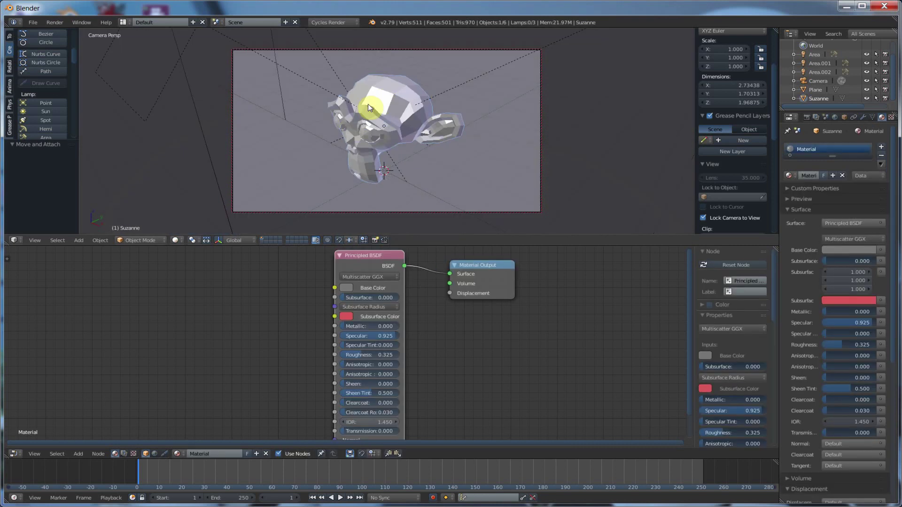
scroll(73, 58, "up", 5)
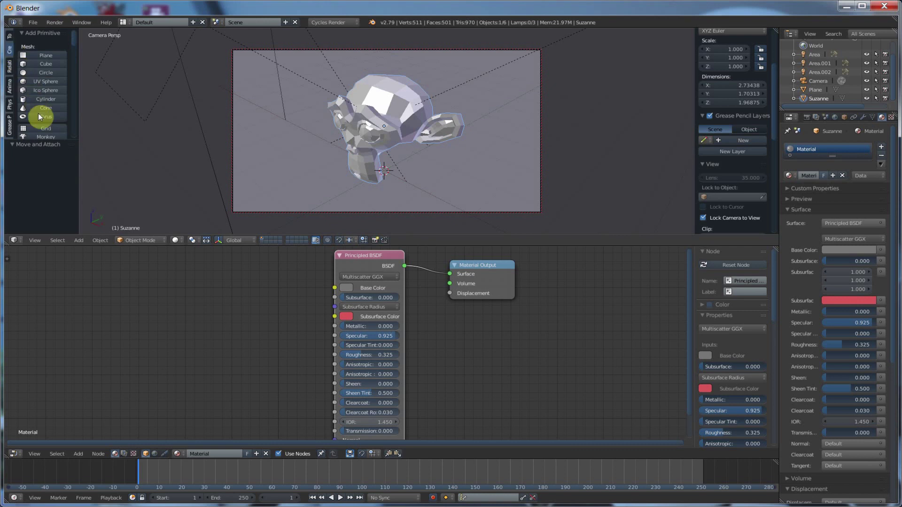
scroll(39, 118, "down", 5)
Apply Shading: Smooth to Suzanne from the Tools tab and return to Rendered shading
left_click(10, 37)
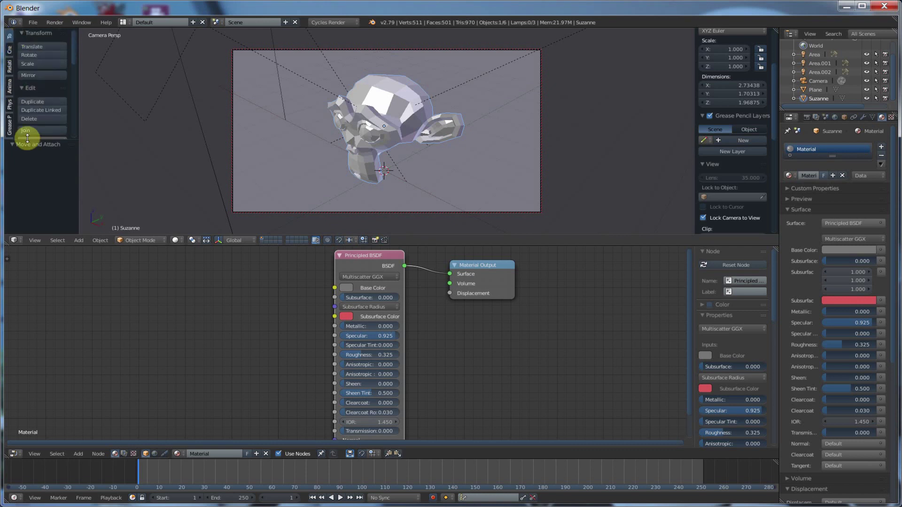
scroll(41, 119, "down", 3)
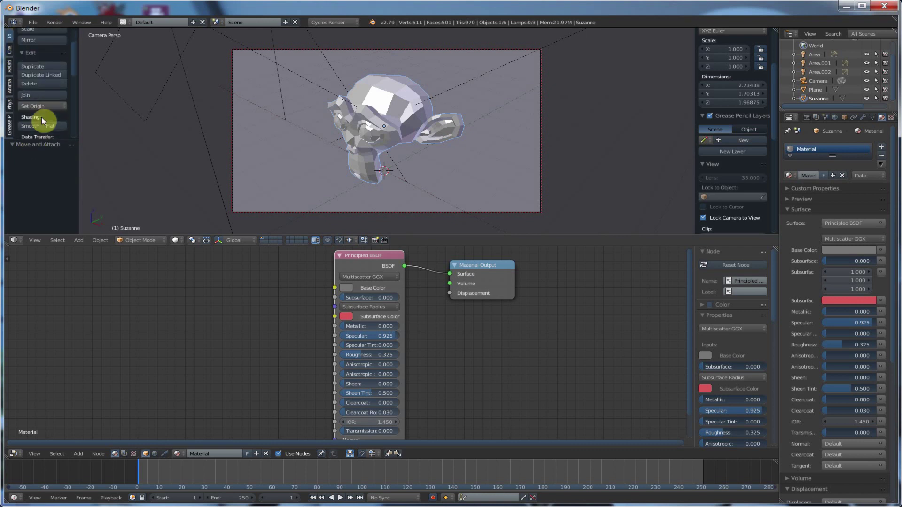
left_click(32, 124)
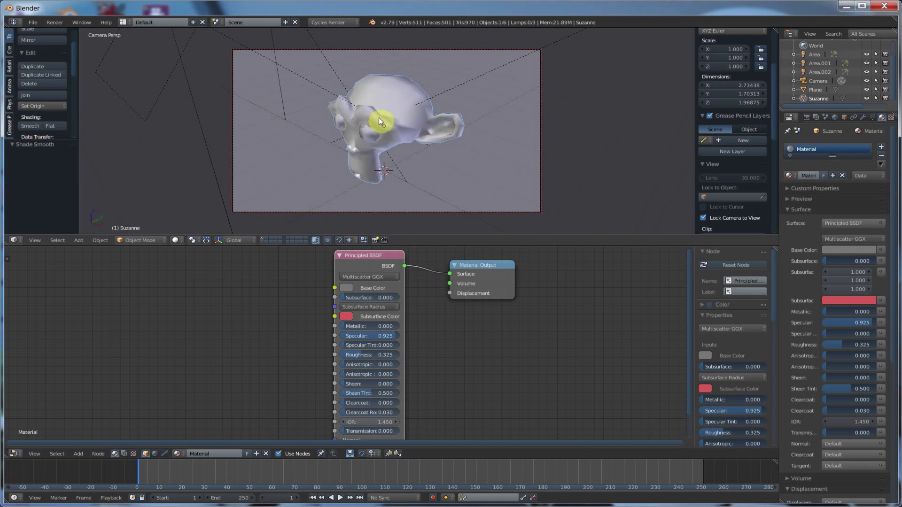
left_click(179, 240)
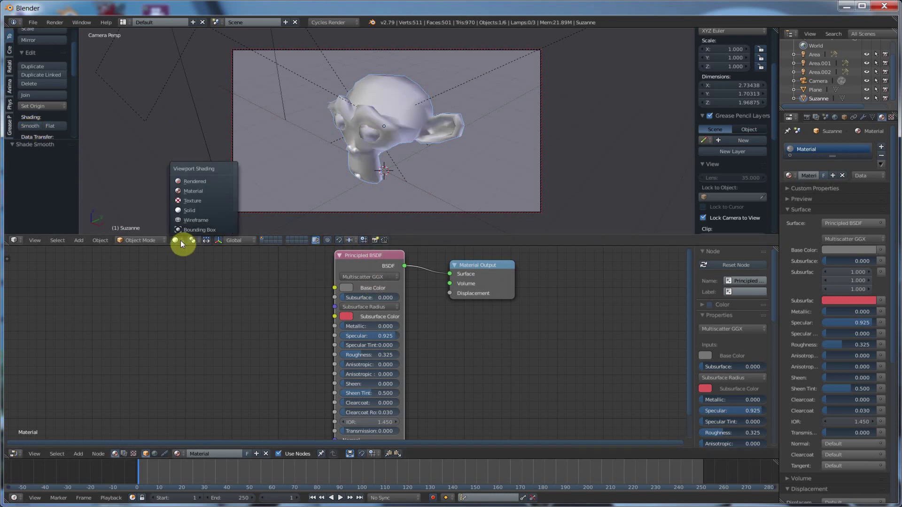
left_click(194, 181)
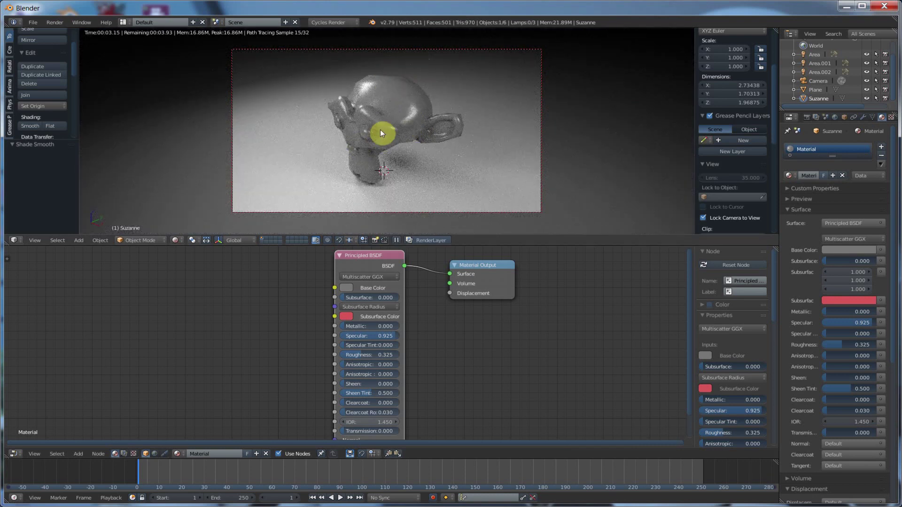
Set Principled BSDF Roughness to 0.375 and pick a dark blue Base Color
left_click_drag(355, 358, 336, 358)
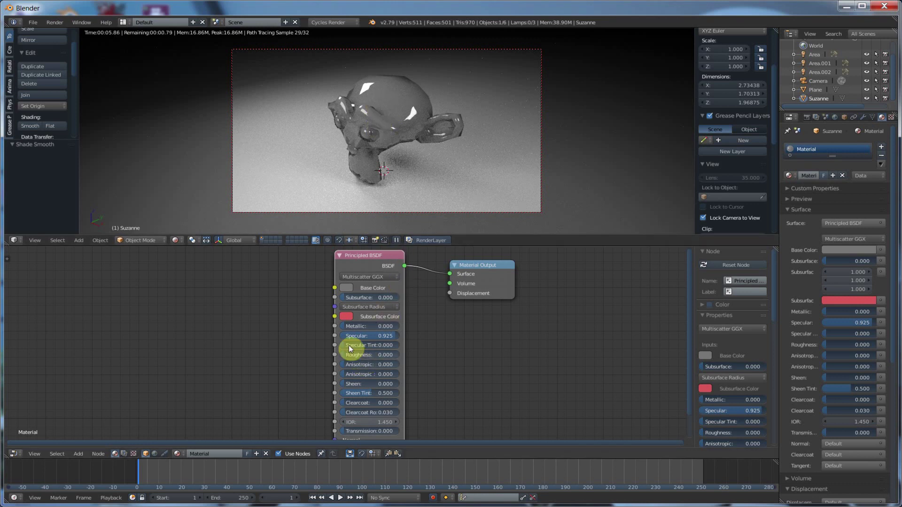
left_click_drag(346, 358, 360, 358)
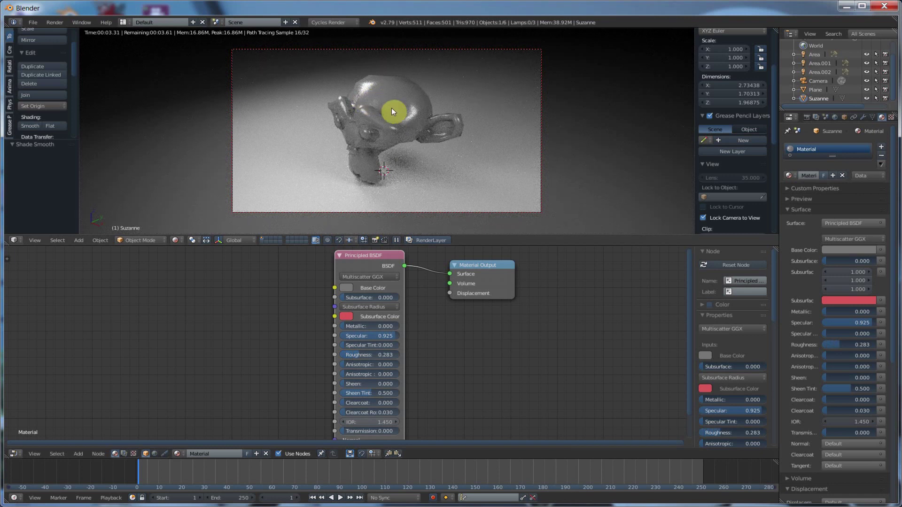
left_click_drag(362, 354, 367, 355)
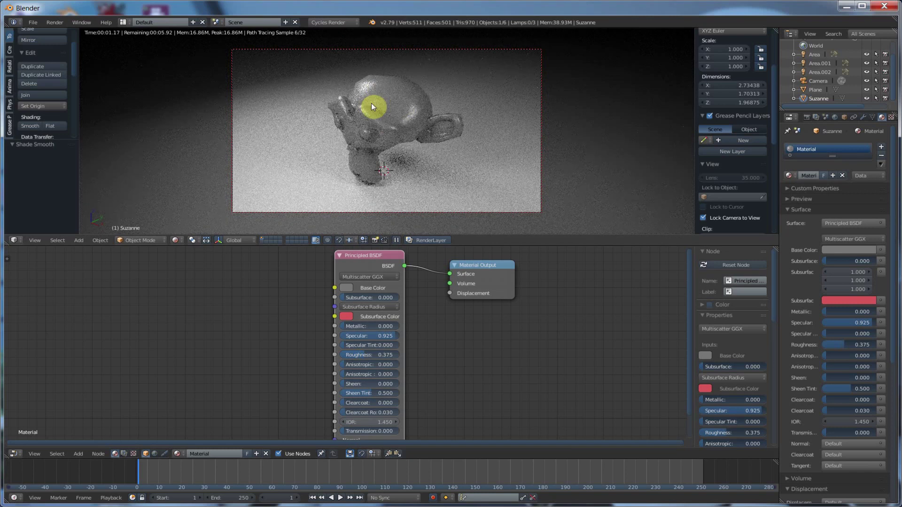
left_click(347, 287)
left_click(390, 182)
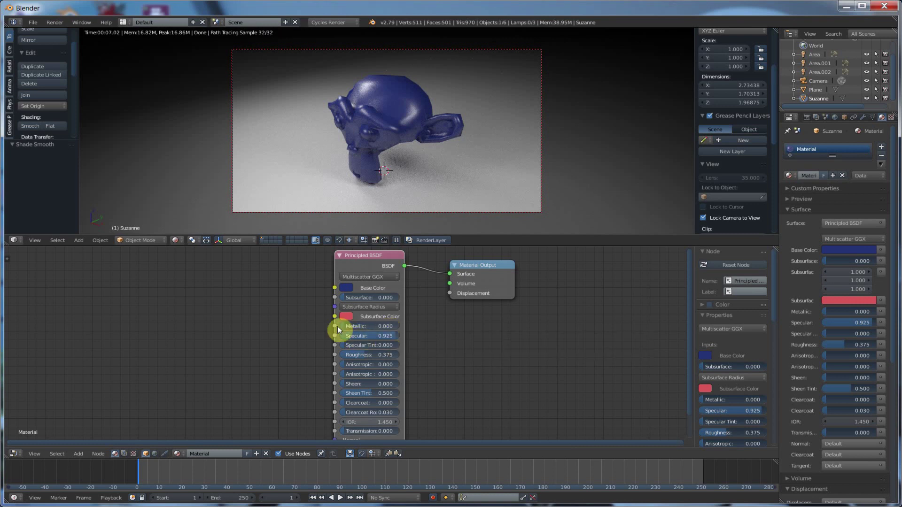
Set Metallic to 0.708 and bring Specular and Roughness down to 0
left_click_drag(346, 326, 387, 326)
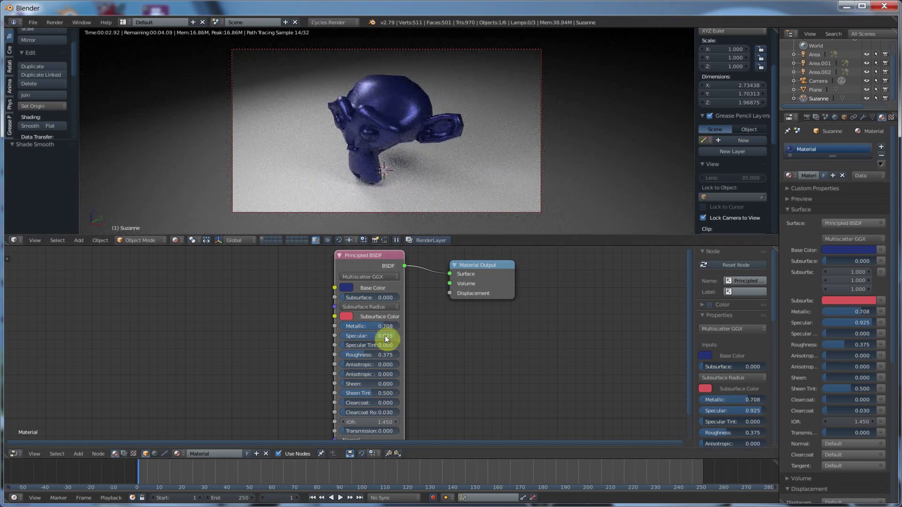
left_click_drag(385, 335, 345, 336)
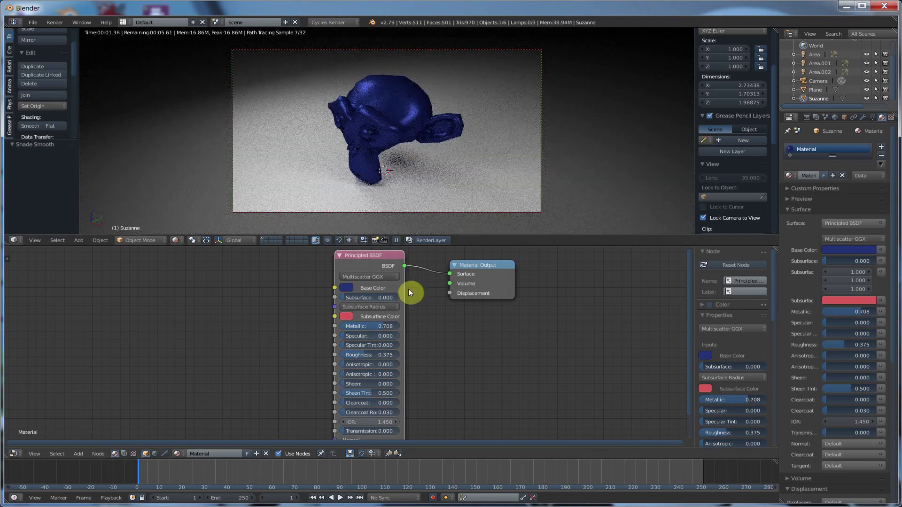
left_click_drag(378, 355, 346, 355)
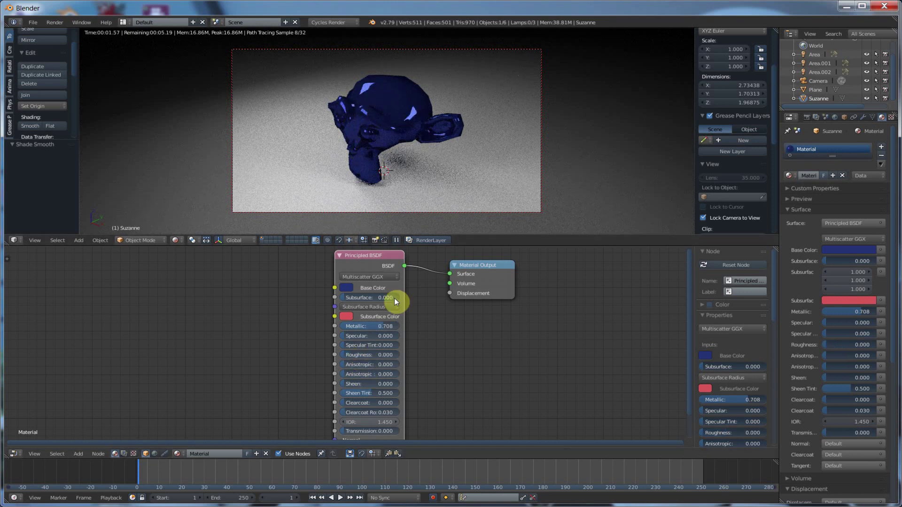
Make the Base Color pure white at full value
left_click(348, 288)
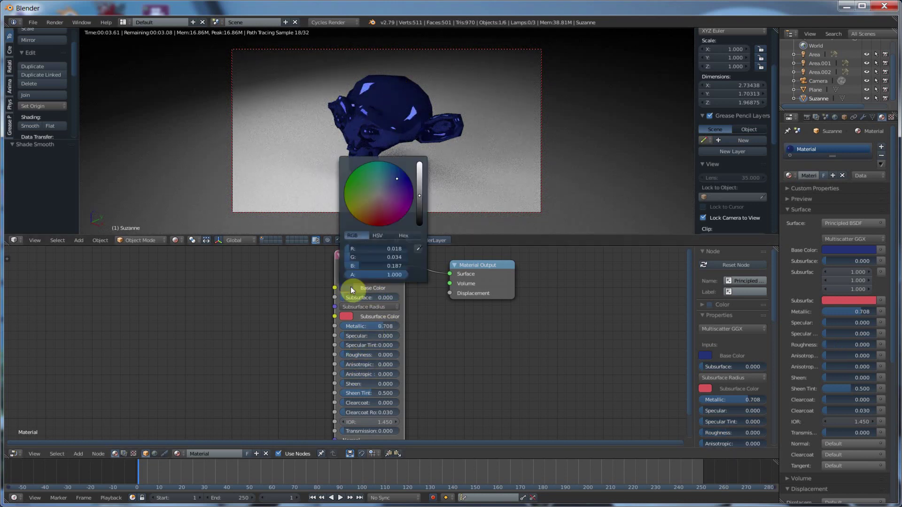
left_click_drag(421, 175, 421, 161)
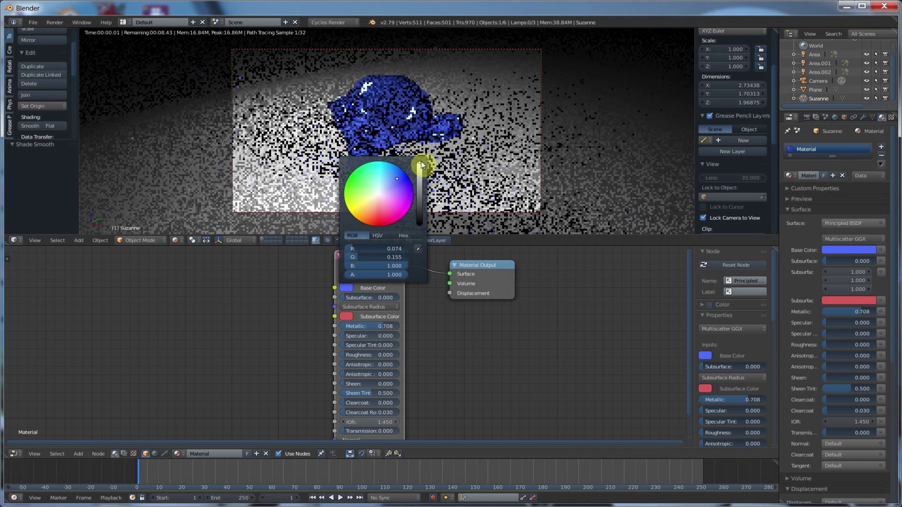
left_click(379, 193)
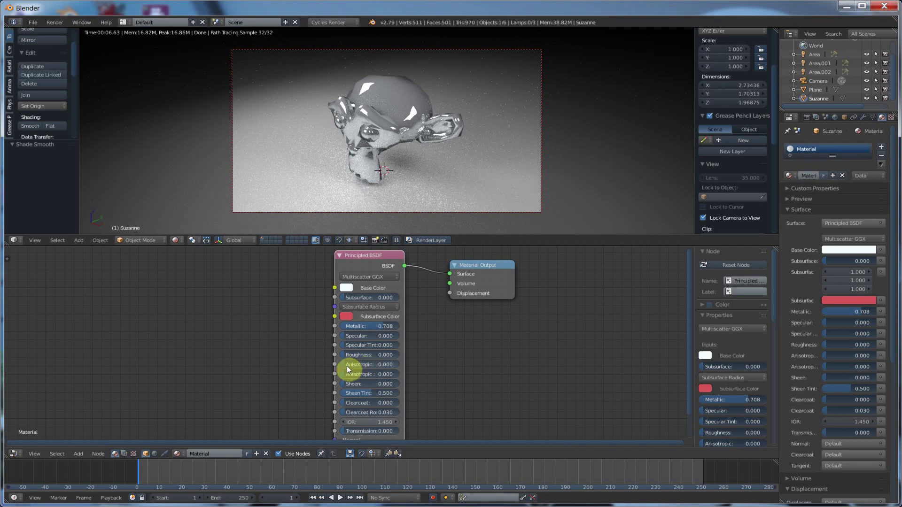
Raise Anisotropic to 1.000 and set Roughness to 0.217, nudging the node slightly up
left_click_drag(346, 365, 389, 365)
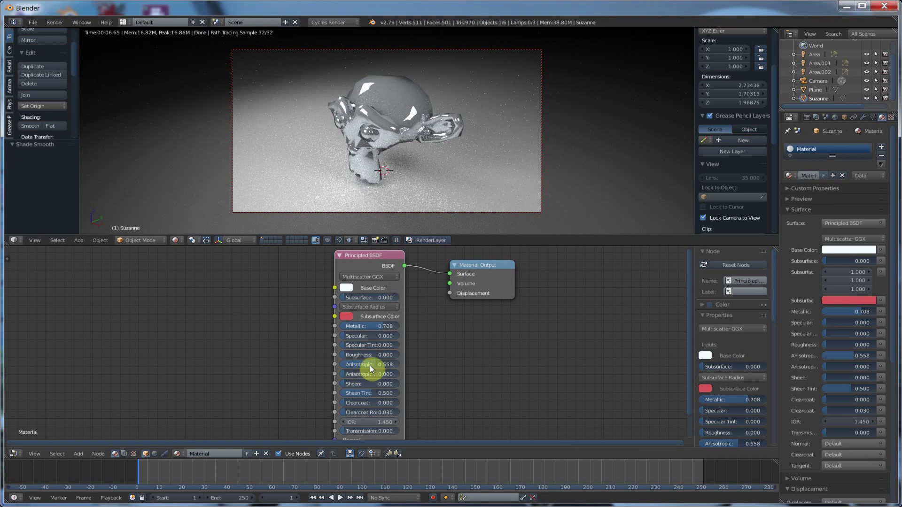
left_click_drag(370, 365, 380, 365)
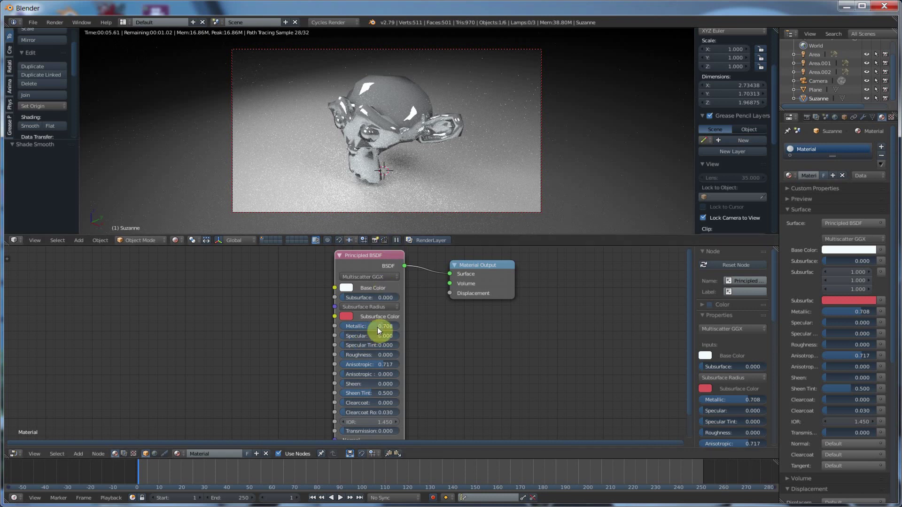
left_click_drag(345, 356, 365, 356)
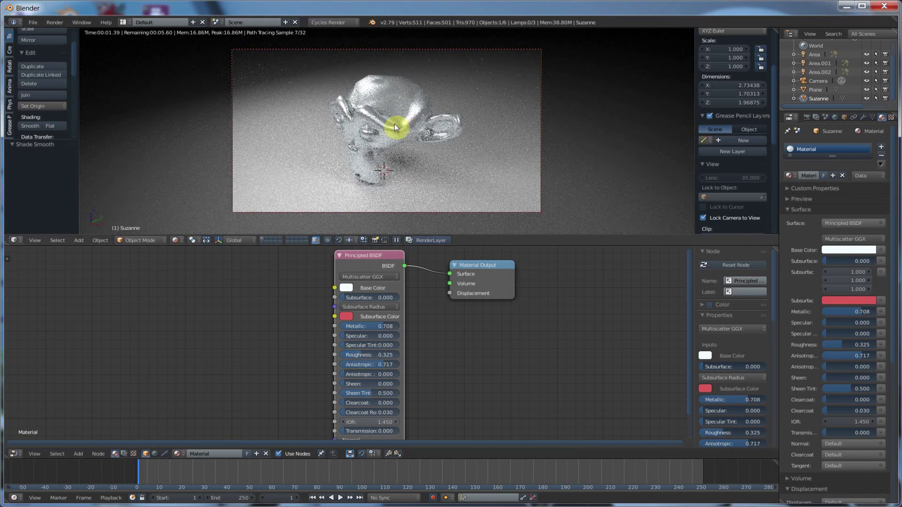
left_click_drag(359, 356, 353, 356)
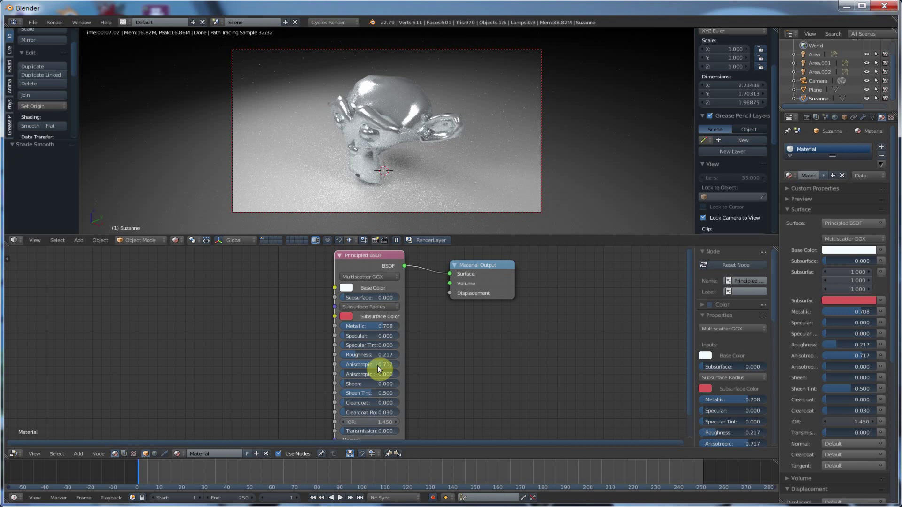
left_click_drag(376, 365, 398, 365)
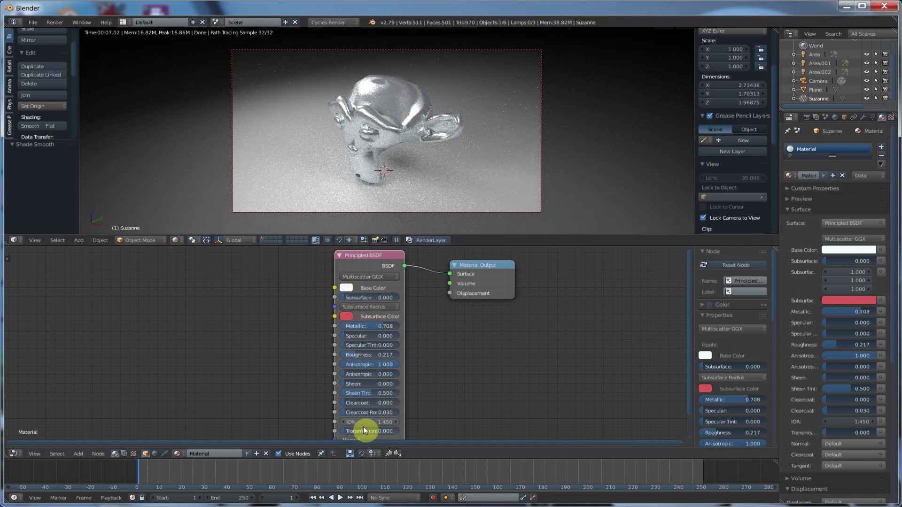
left_click_drag(366, 256, 366, 246)
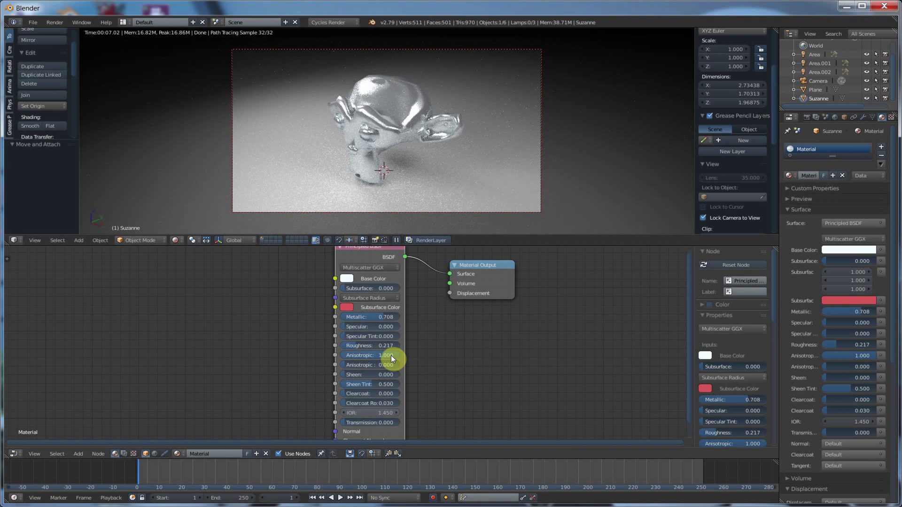
Zero Metallic and Sheen Tint on the Principled BSDF and raise Clearcoat to 0.867
left_click_drag(349, 365, 344, 345)
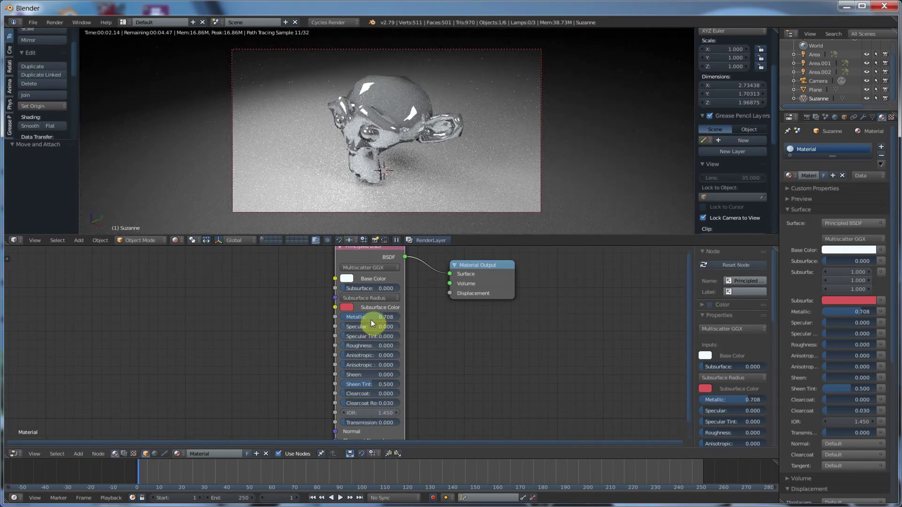
left_click_drag(370, 318, 346, 317)
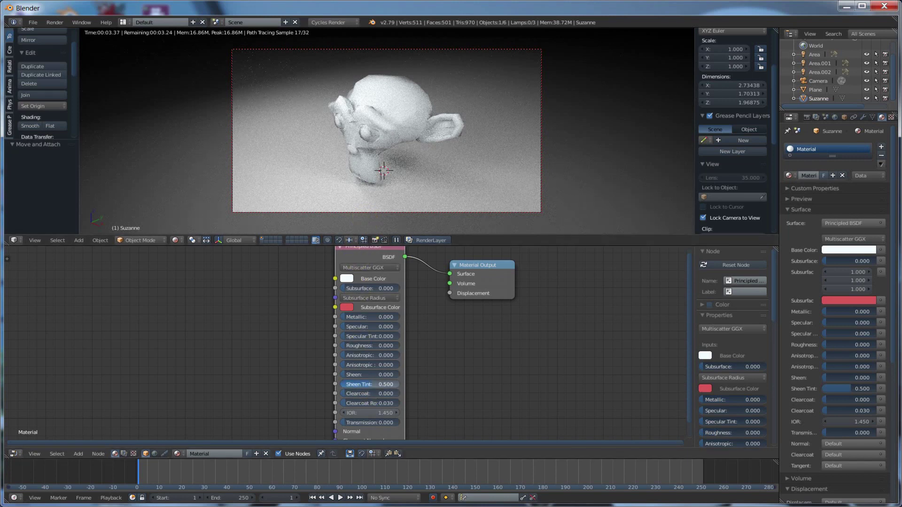
left_click_drag(371, 385, 347, 384)
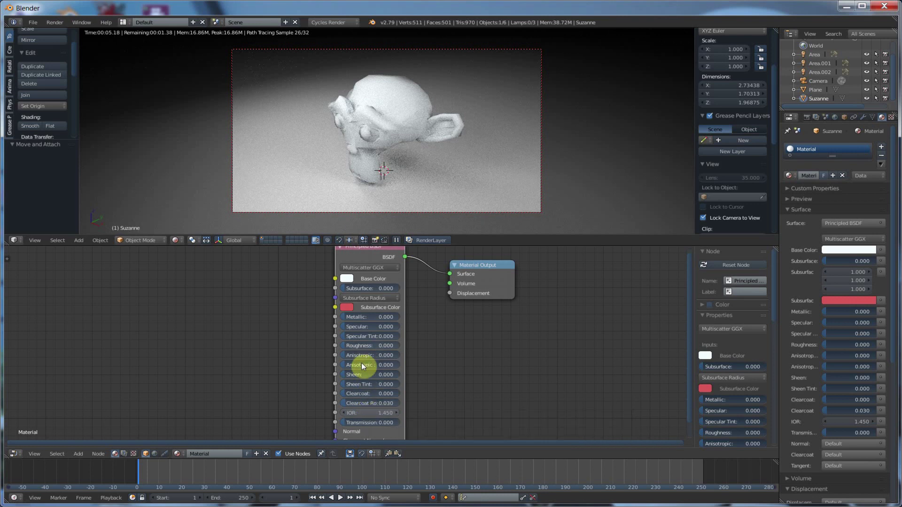
left_click_drag(346, 395, 392, 395)
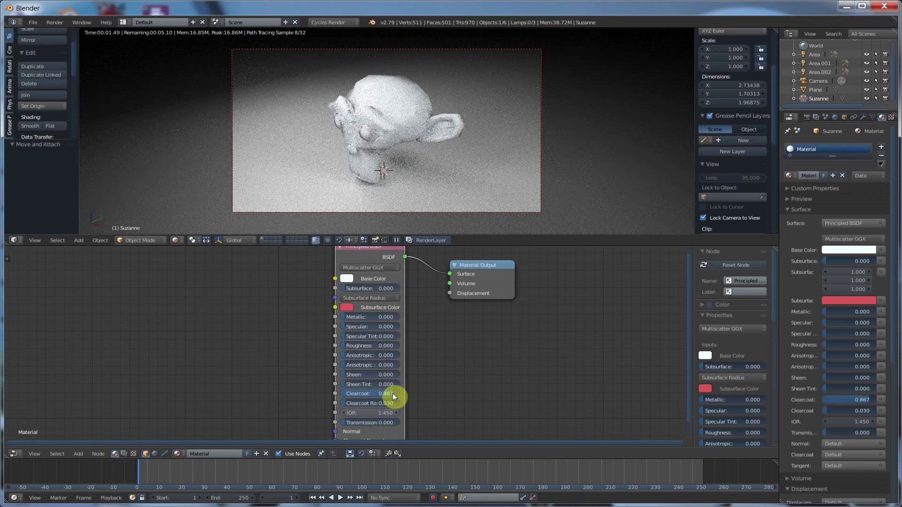
Darken the Base Color to a charcoal grey of about 0.17 RGB
left_click(346, 280)
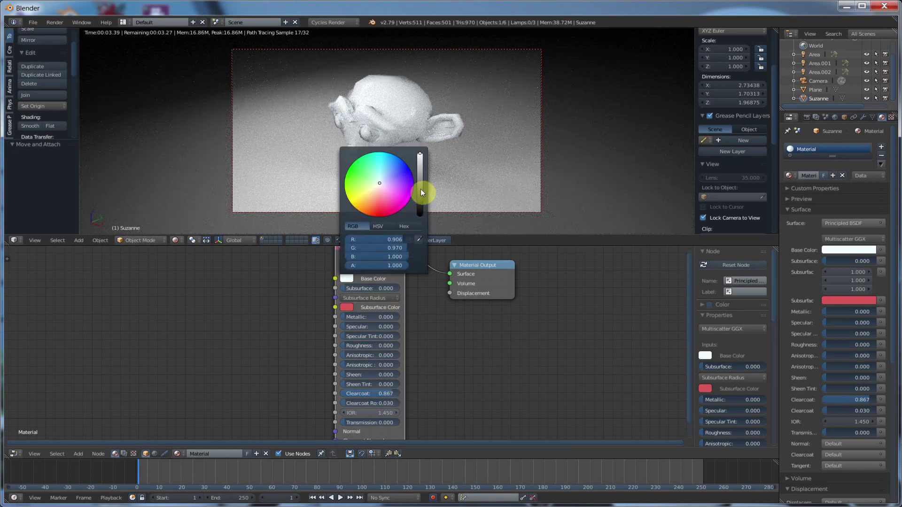
left_click(421, 189)
left_click_drag(421, 187, 419, 195)
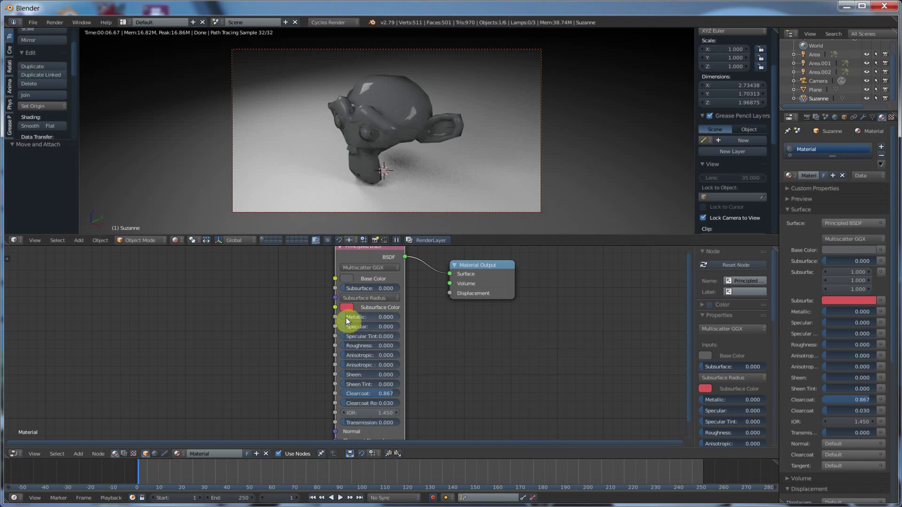
Set Metallic to 0.650, widen the Principled BSDF node, and raise Clearcoat Roughness to 1.000
left_click_drag(348, 326, 381, 317)
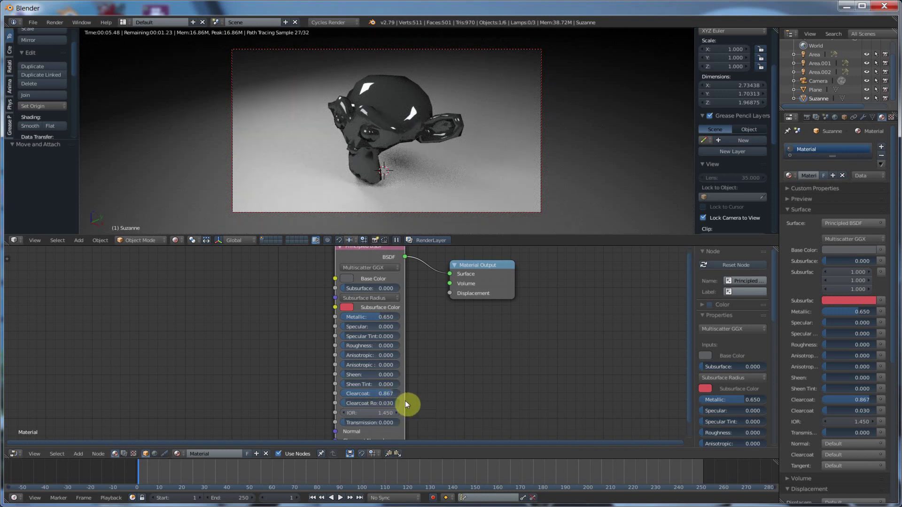
left_click_drag(406, 403, 427, 399)
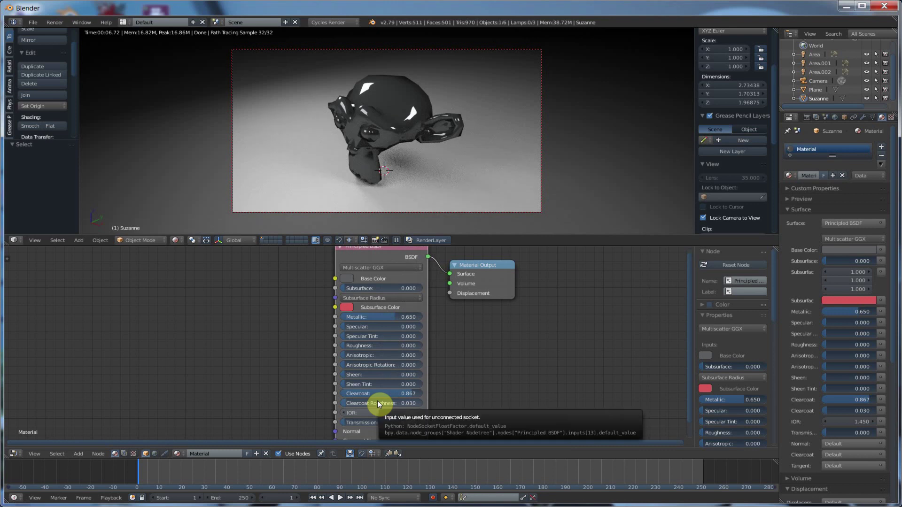
left_click_drag(351, 402, 422, 403)
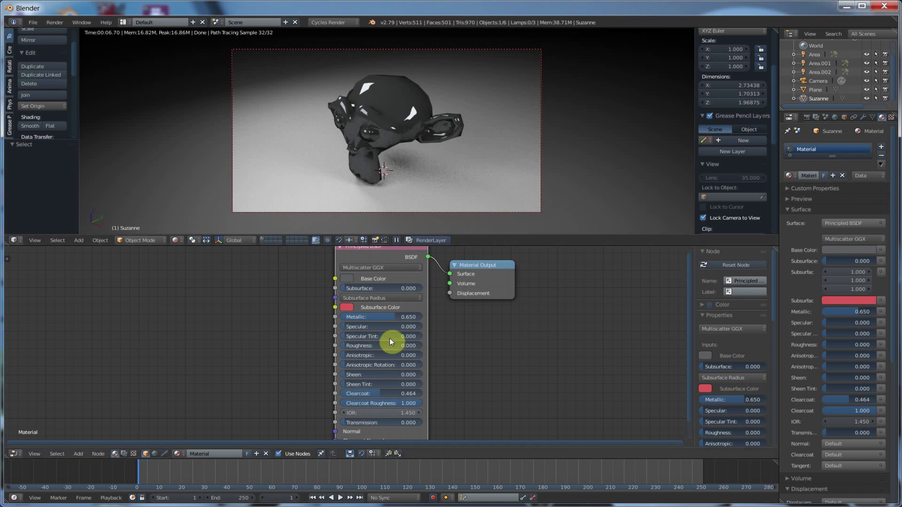
Zero Metallic and Clearcoat, then pick a bright red Base Color (R 0.517)
left_click_drag(389, 322, 345, 319)
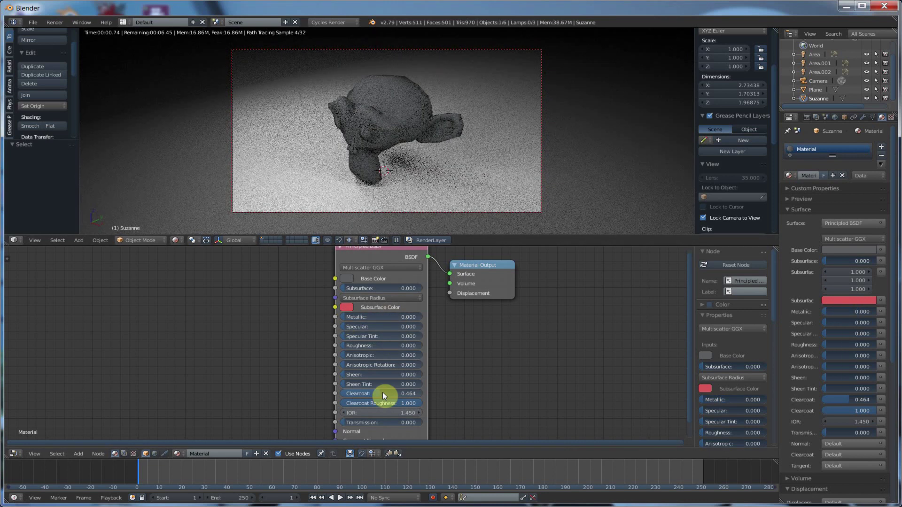
left_click_drag(382, 393, 347, 396)
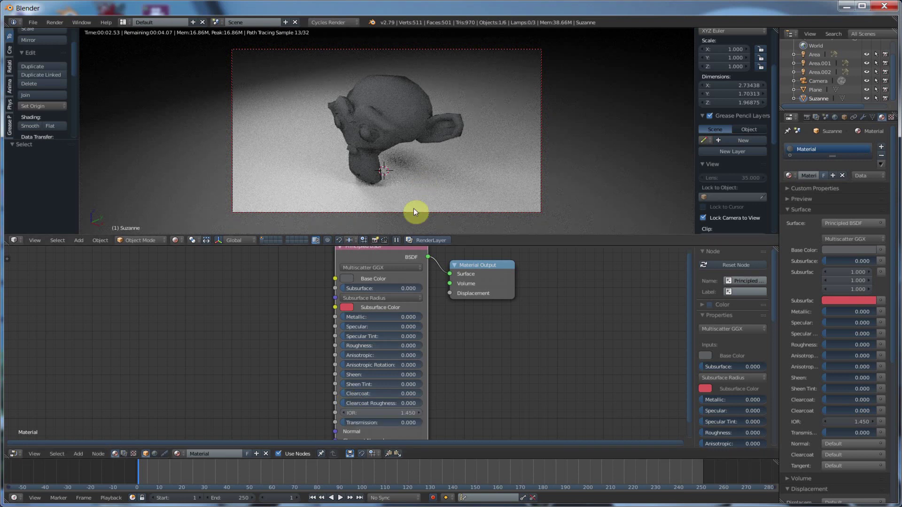
left_click(351, 278)
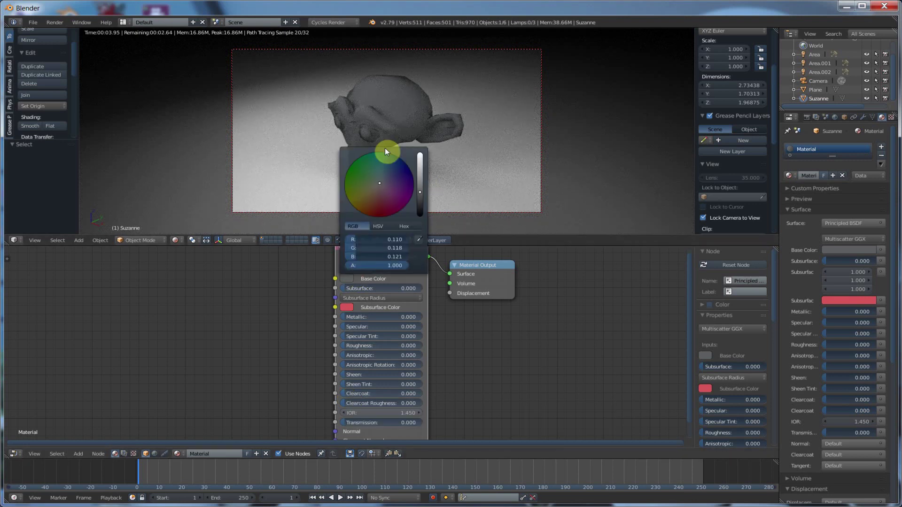
left_click(379, 208)
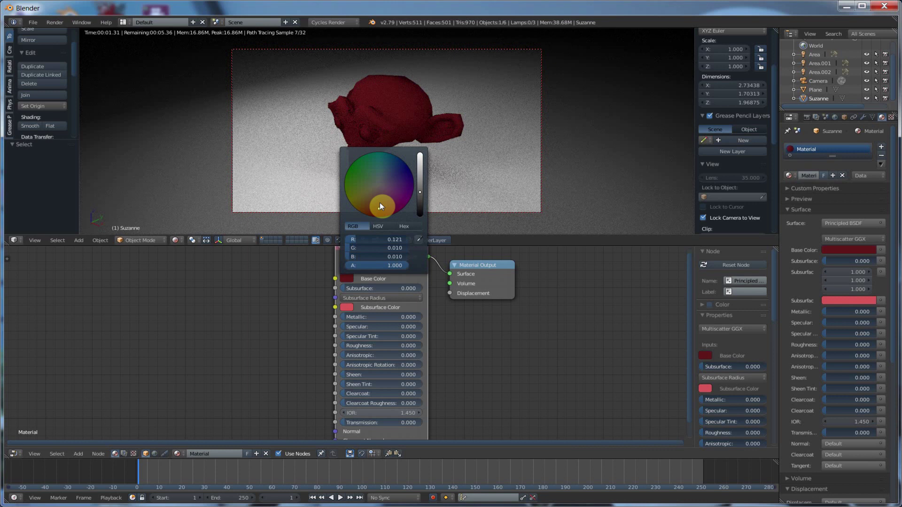
left_click(389, 207)
left_click(390, 212)
left_click(421, 168)
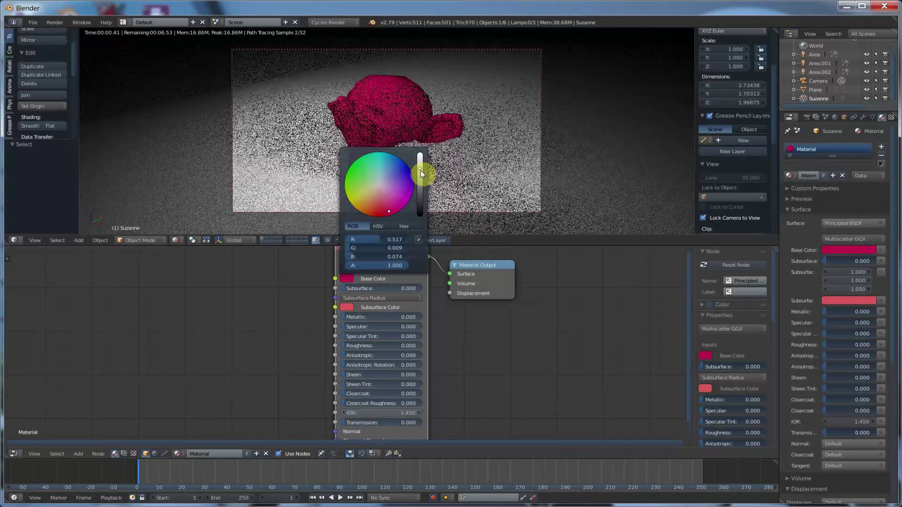
left_click(386, 207)
Shift the colour to pure red, set Metallic 0.669 and Clearcoat 1.000, and zoom the camera closer
left_click(382, 213)
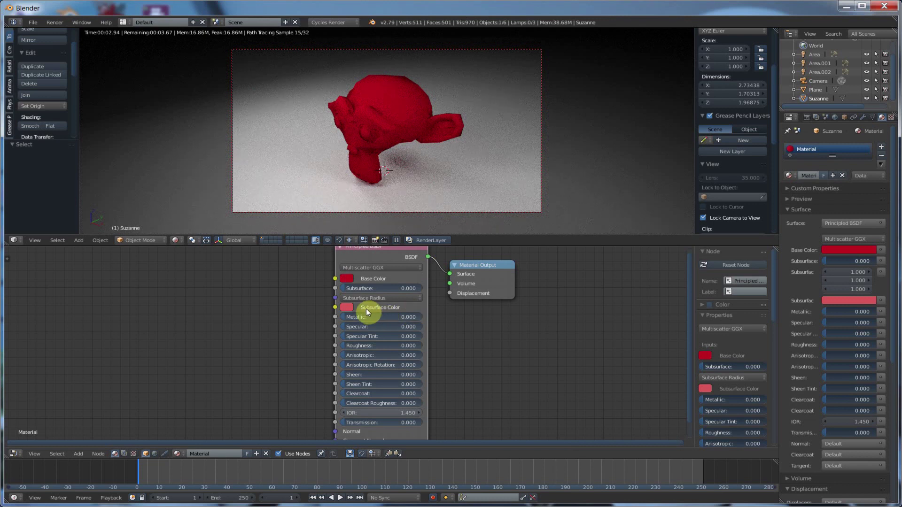
left_click_drag(354, 318, 407, 318)
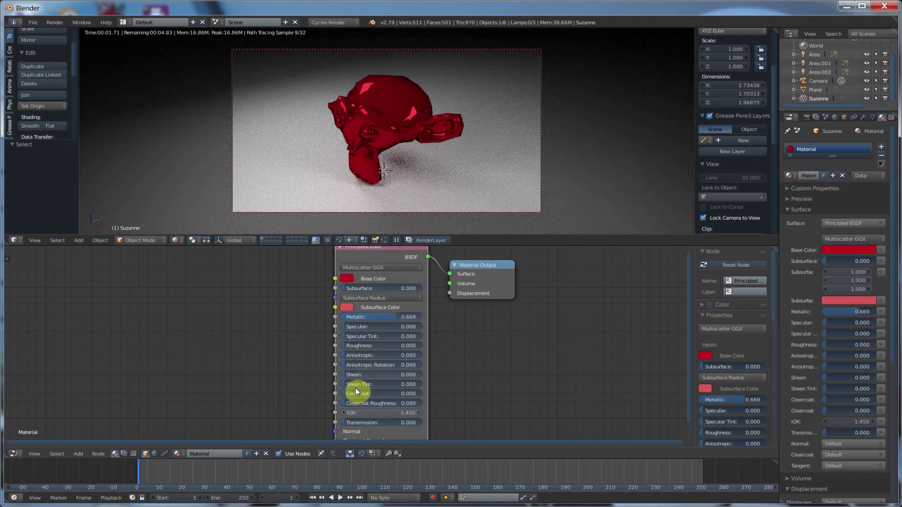
left_click_drag(349, 394, 425, 393)
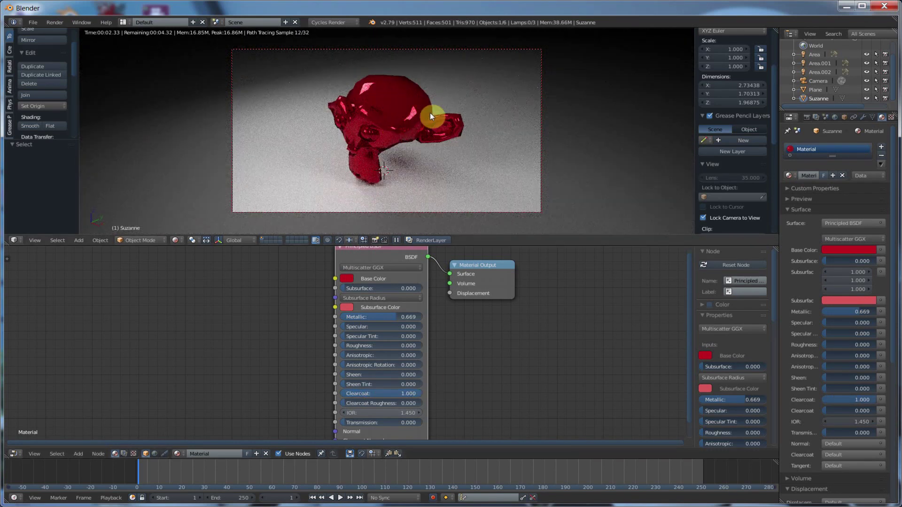
scroll(376, 103, "up", 1)
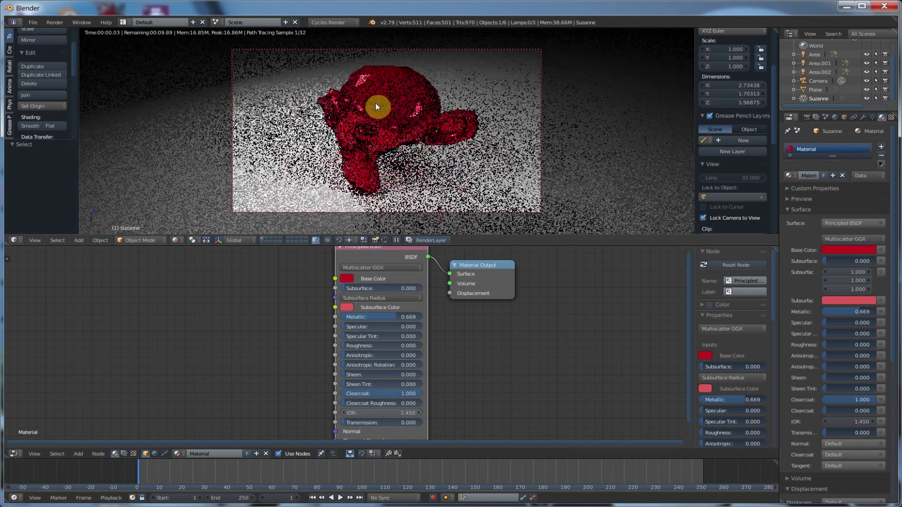
scroll(377, 99, "up", 2)
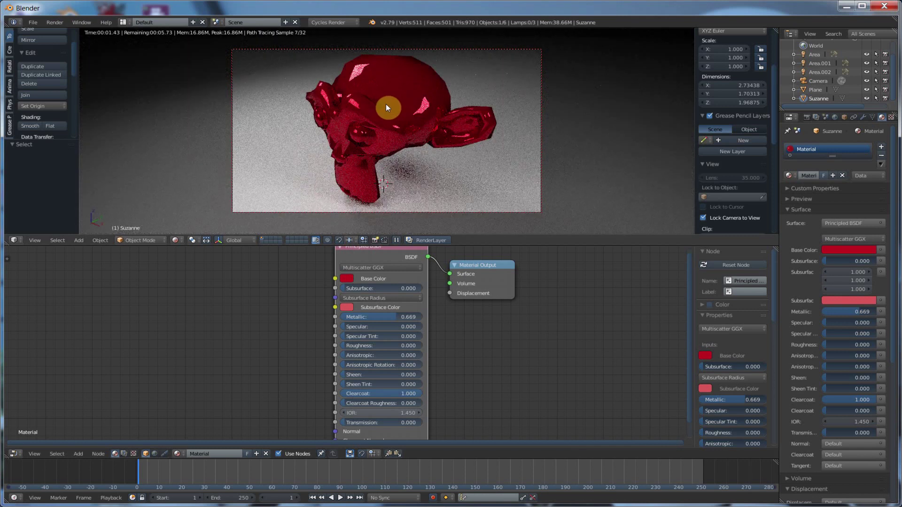
scroll(379, 102, "up", 1)
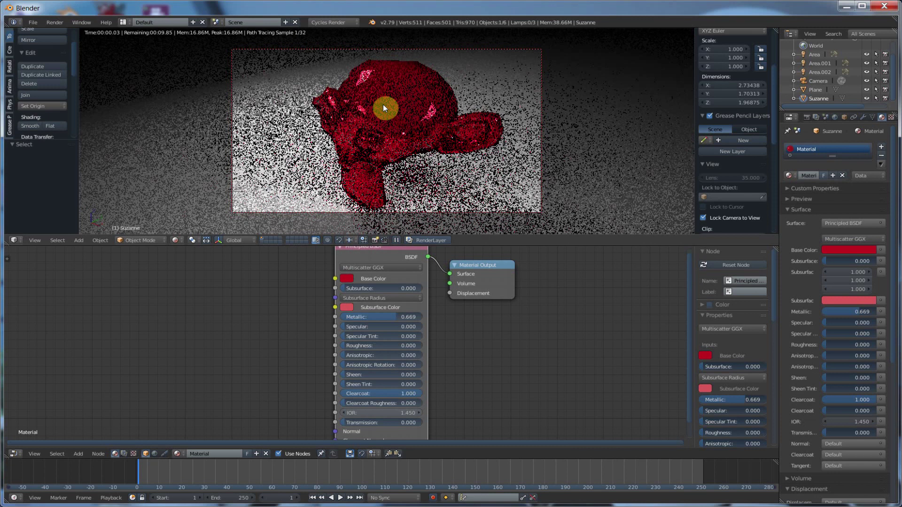
scroll(382, 107, "up", 1)
Orbit to face Suzanne and compare Clearcoat on and off, then try 0.243 Clearcoat Roughness
middle_click_drag(375, 113, 385, 123)
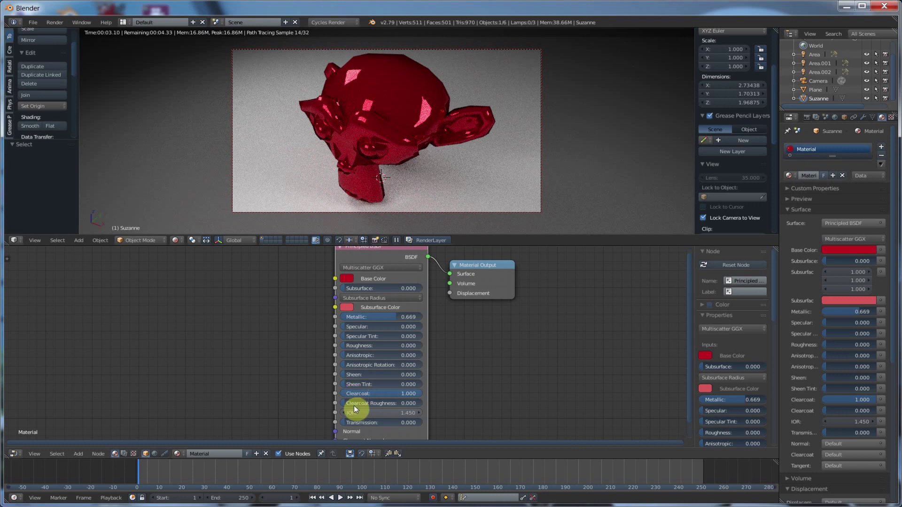
mouse_move(354, 405)
left_mouse_down()
mouse_move(364, 405)
mouse_move(354, 405)
left_mouse_up()
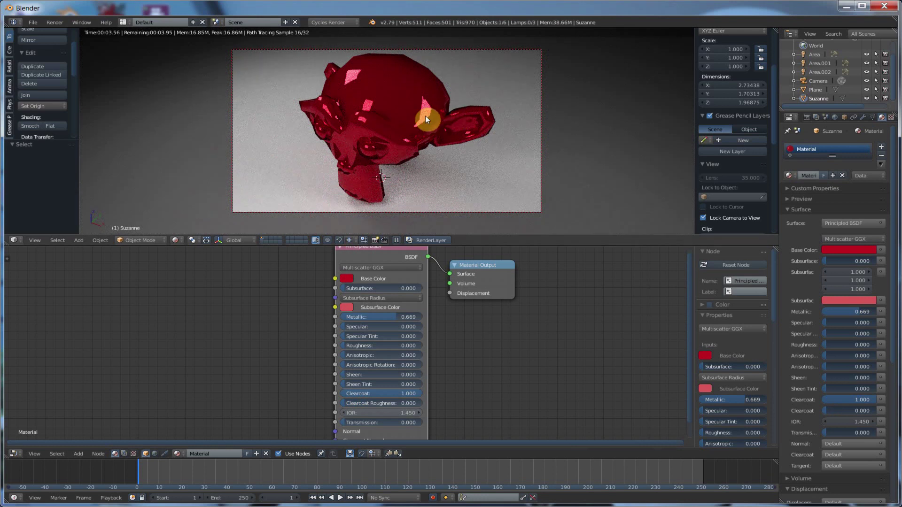
left_click_drag(413, 396, 344, 393)
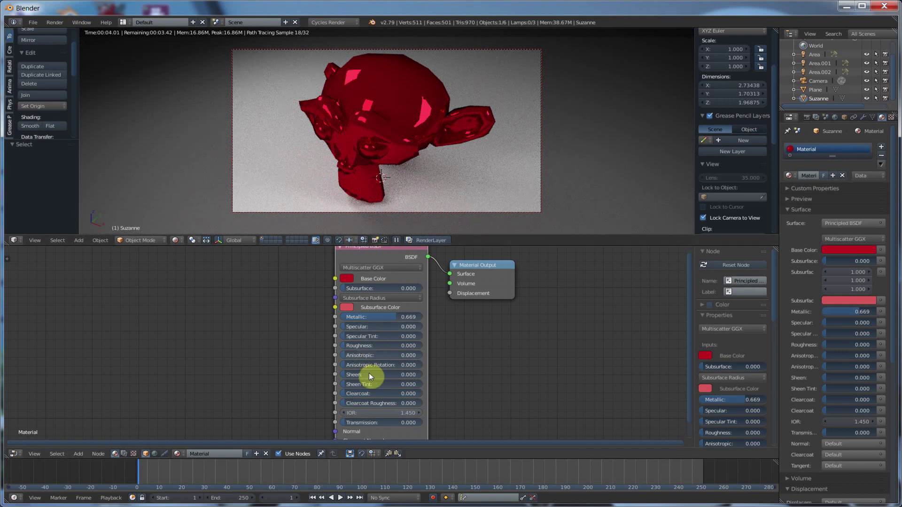
left_click_drag(349, 393, 423, 393)
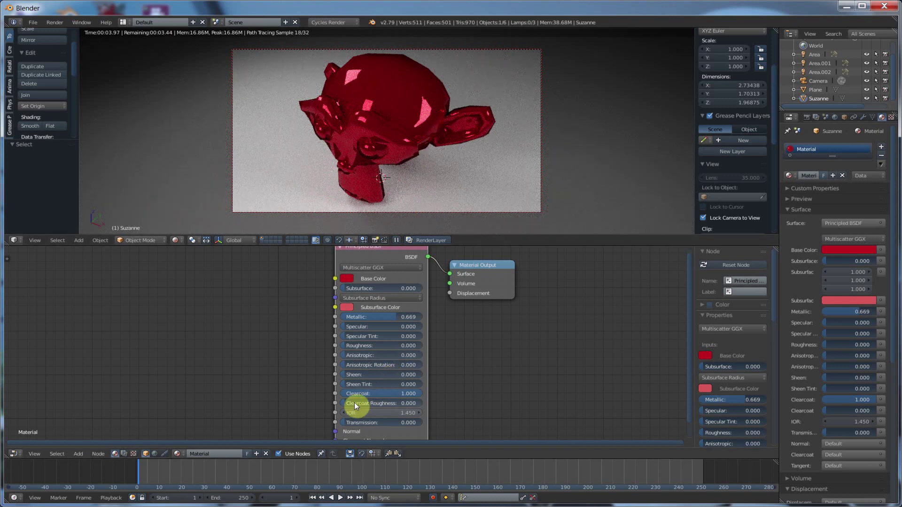
left_click_drag(348, 404, 363, 403)
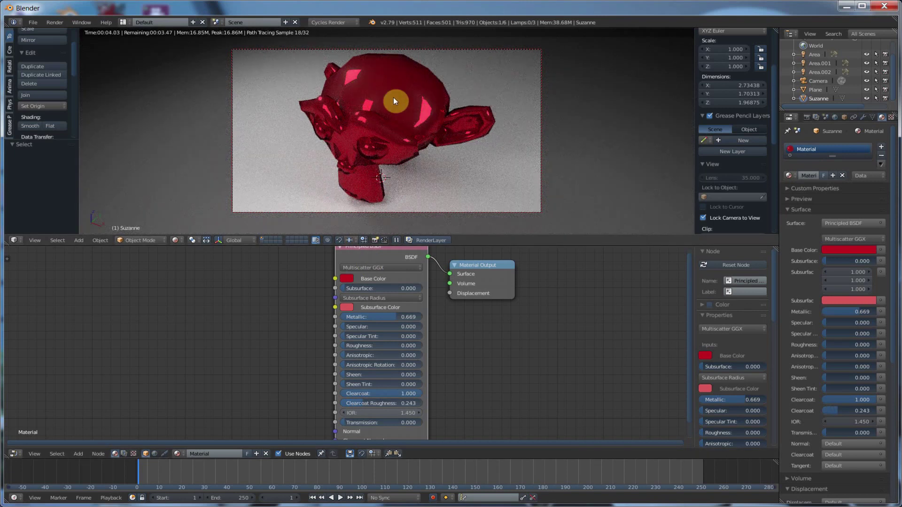
Reset Clearcoat Roughness to 0.000 and add a Sheen of 0.438
middle_click_drag(356, 137, 361, 81)
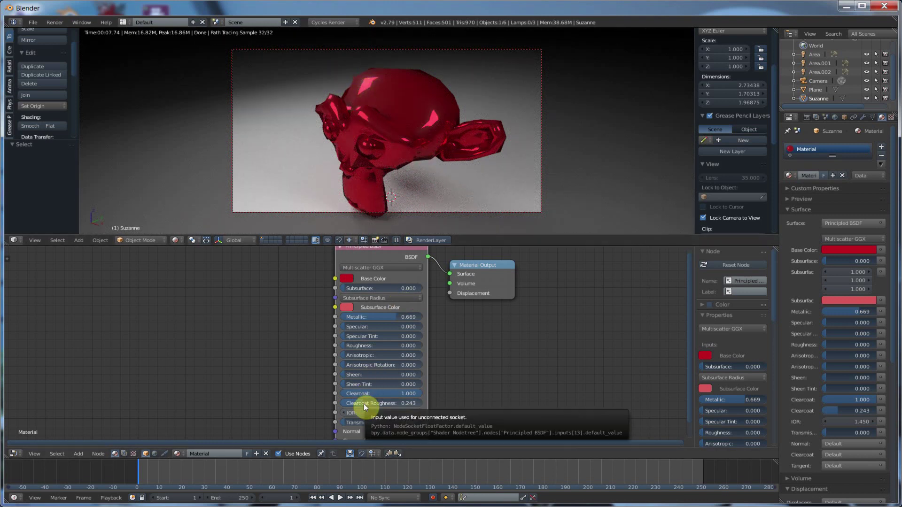
key("BackSpace")
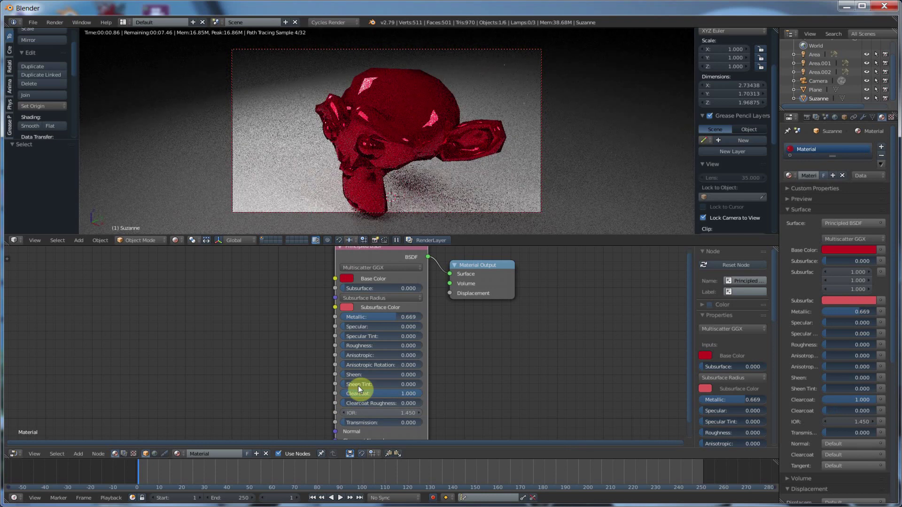
left_click_drag(349, 374, 377, 375)
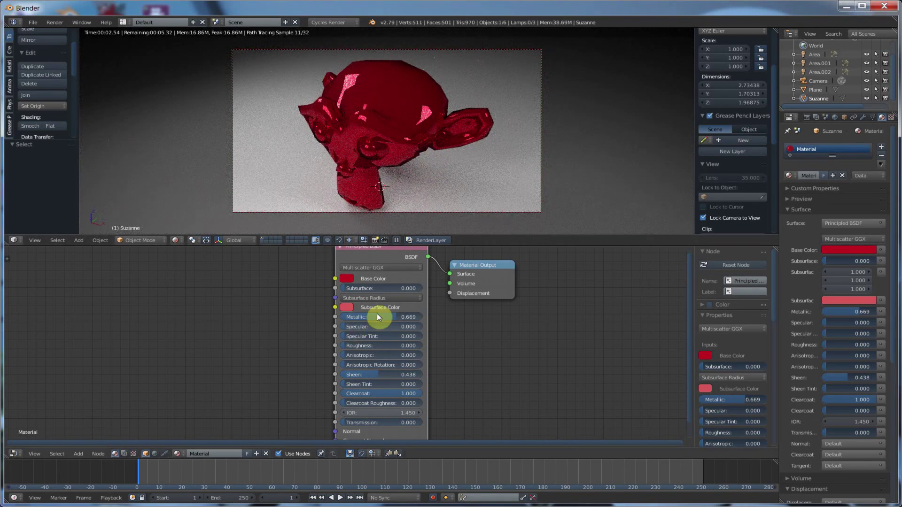
Set Metallic 0, Specular 0.675 and Clearcoat 0.775 while orbiting to face Suzanne
left_click_drag(377, 317, 395, 328)
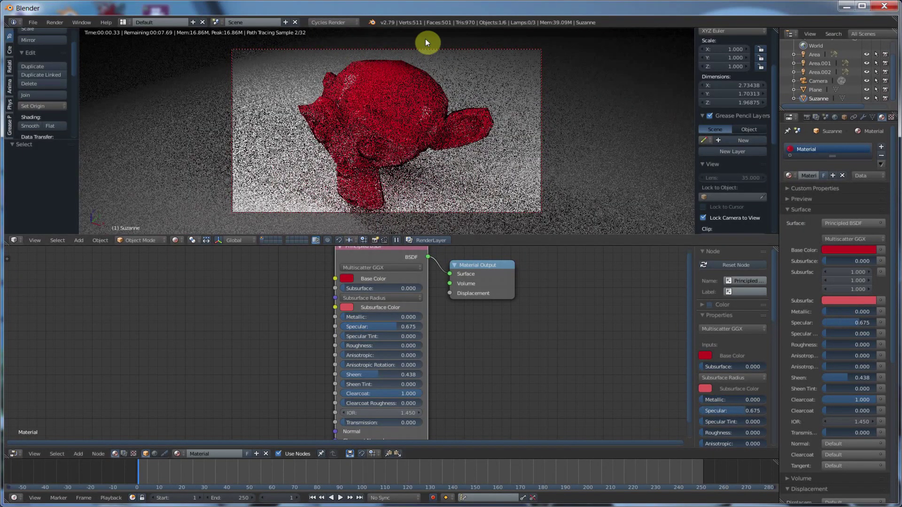
middle_click_drag(395, 117, 388, 150)
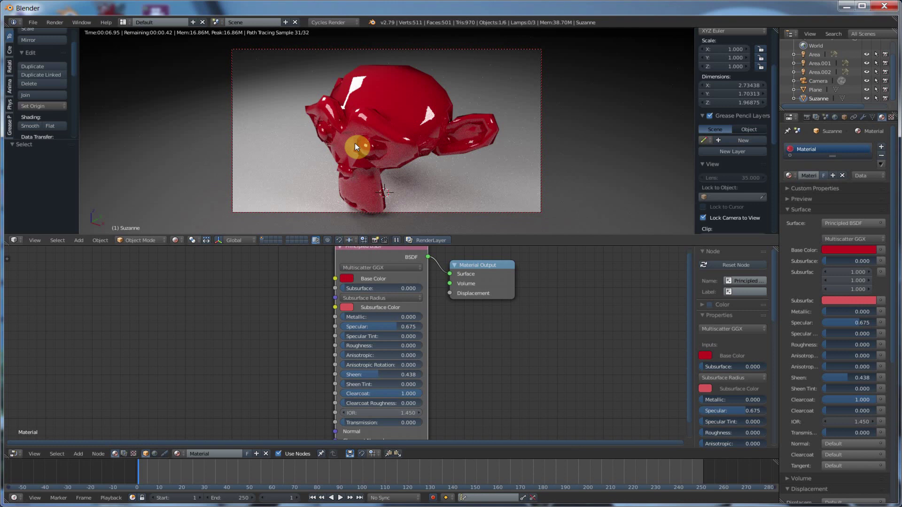
left_click_drag(417, 397, 346, 397)
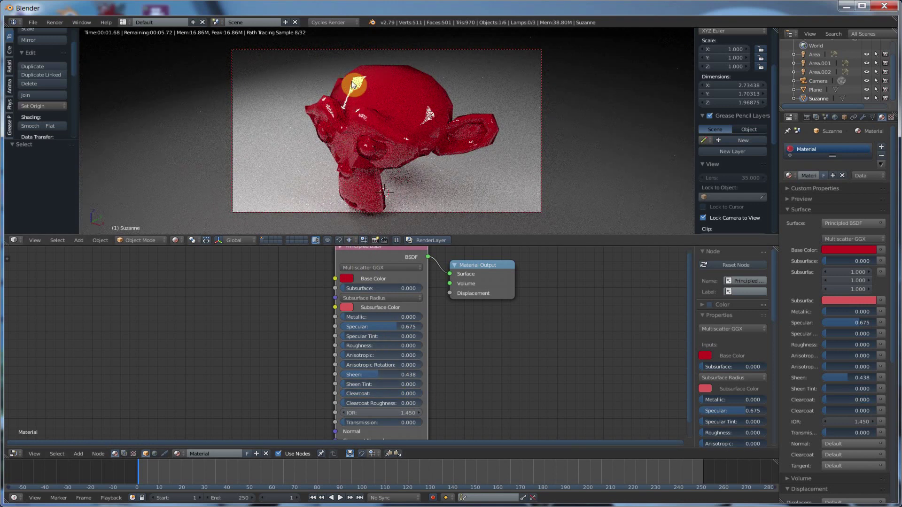
left_click_drag(351, 396, 404, 299)
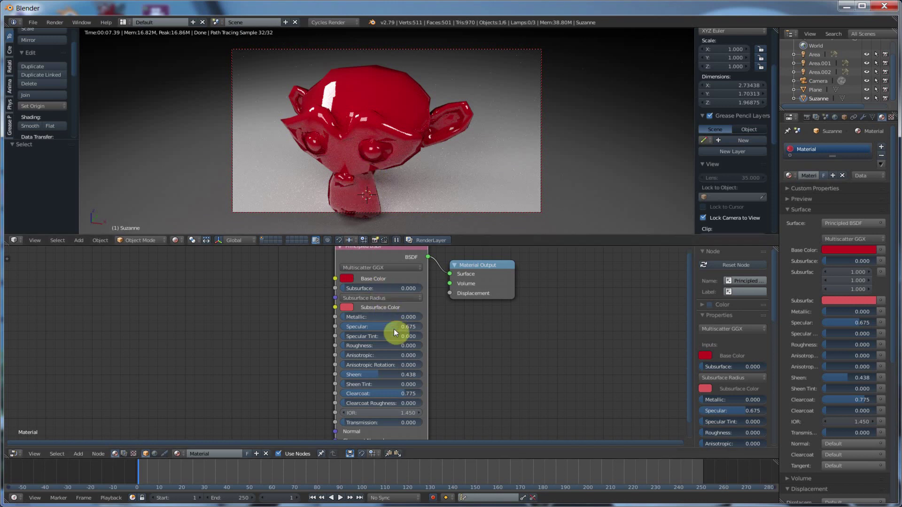
Zero Specular and push Metallic to 1, then test Clearcoat and Clearcoat Roughness before resetting both to 0
key("BackSpace")
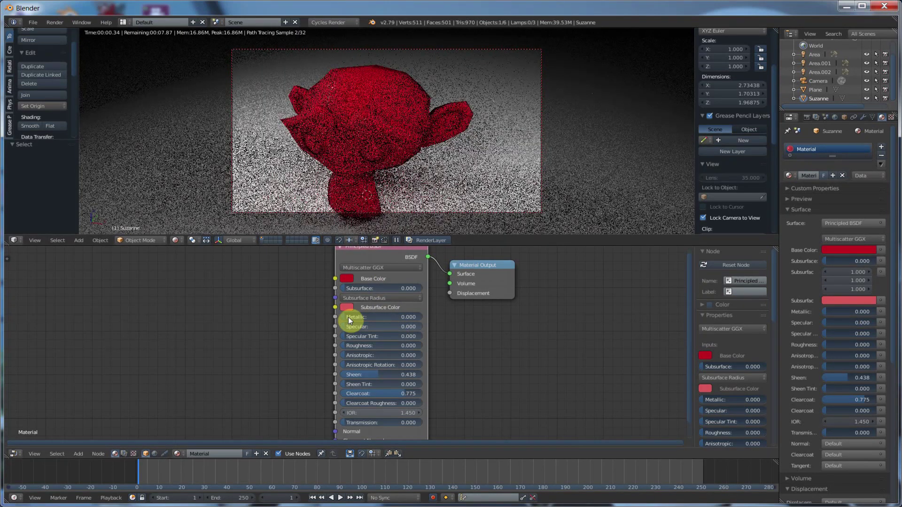
left_click_drag(348, 317, 423, 317)
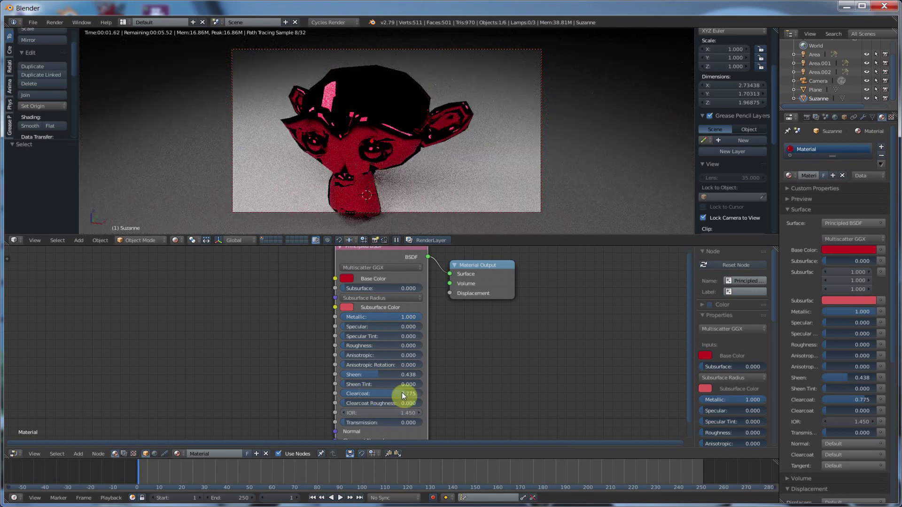
left_click_drag(401, 393, 423, 393)
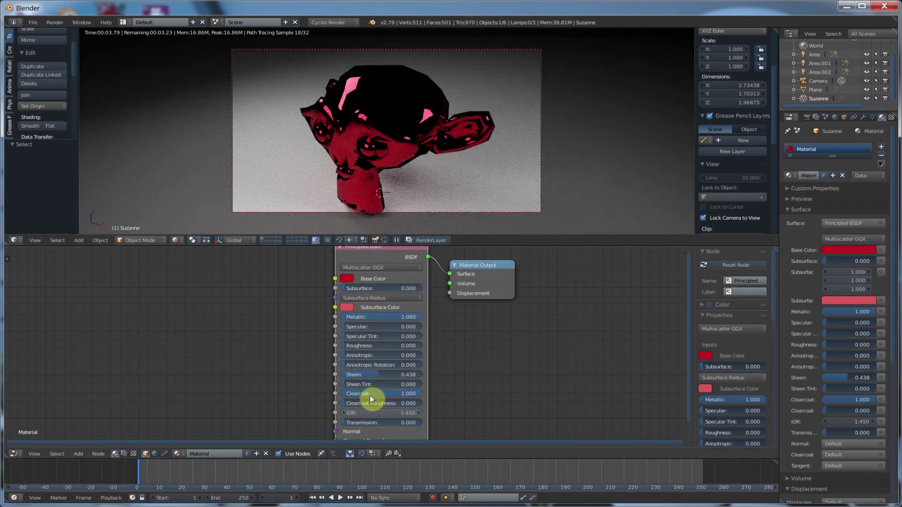
left_click_drag(356, 405, 380, 405)
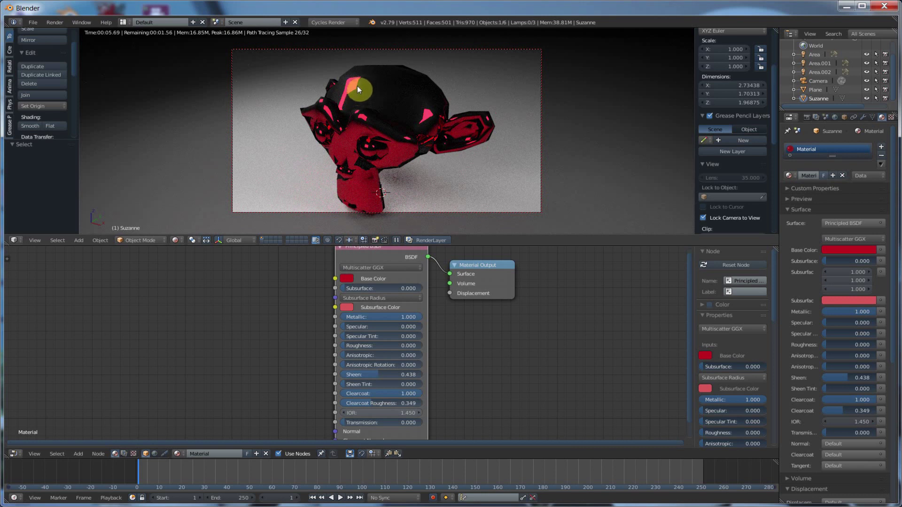
left_click_drag(405, 392, 343, 394)
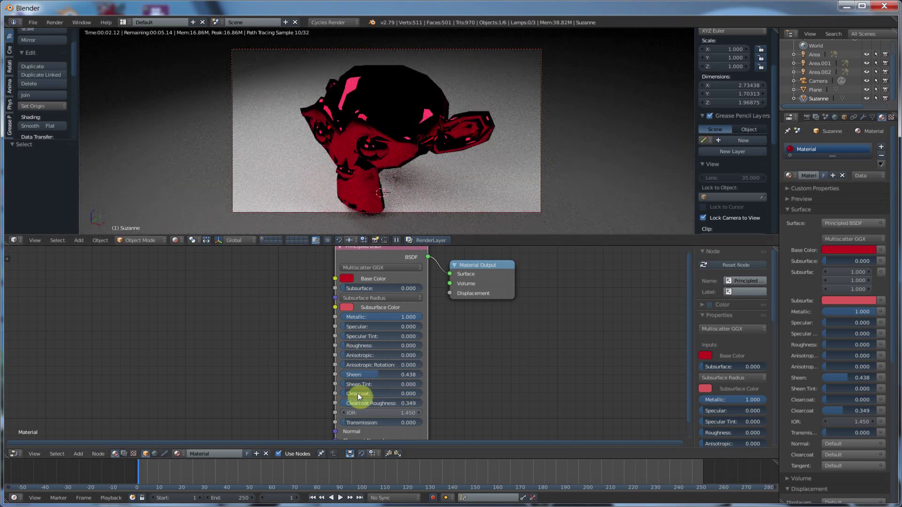
left_click_drag(357, 393, 415, 394)
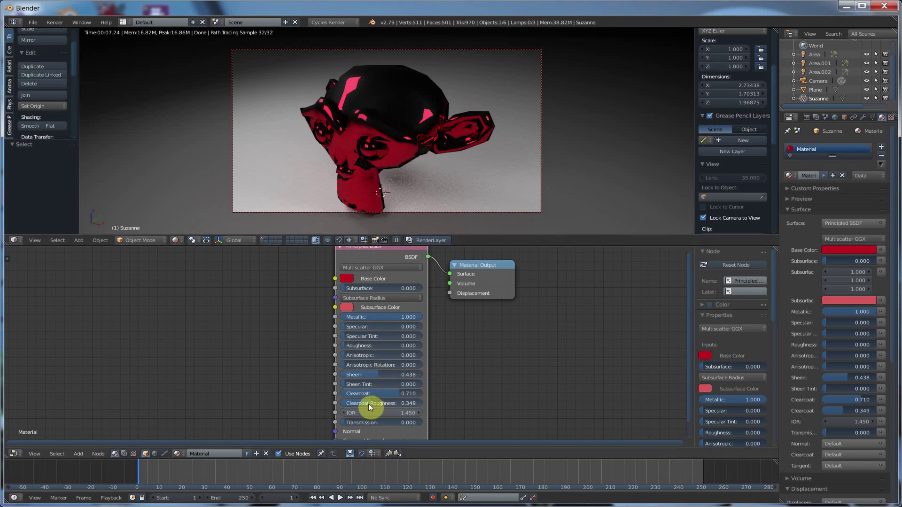
left_click_drag(369, 404, 342, 374)
Zero Metallic, apply flat shading, and raise Transmission to 1.0, leaving Specular at 0
left_click_drag(382, 317, 346, 317)
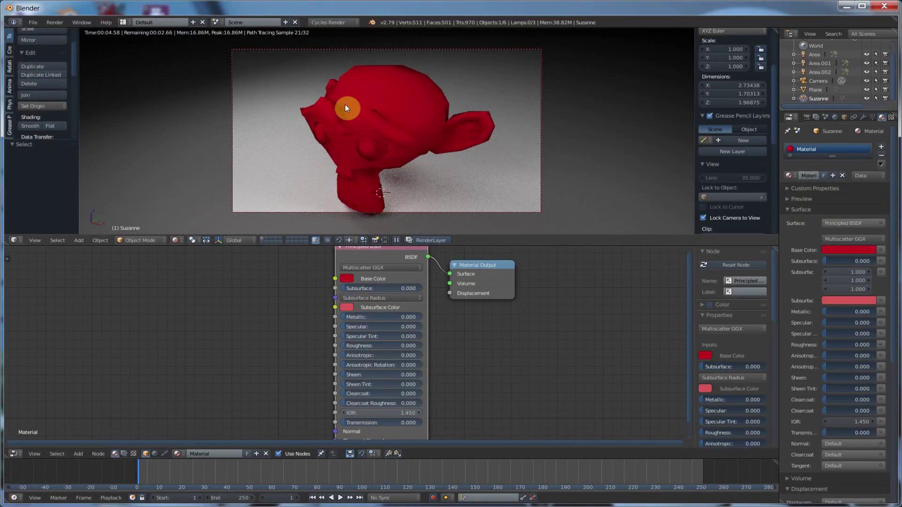
left_click(50, 125)
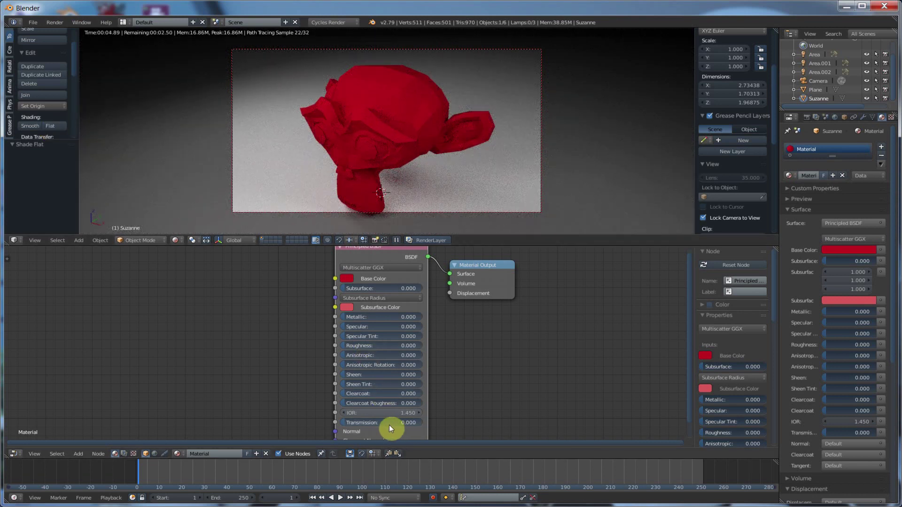
left_click_drag(347, 424, 418, 422)
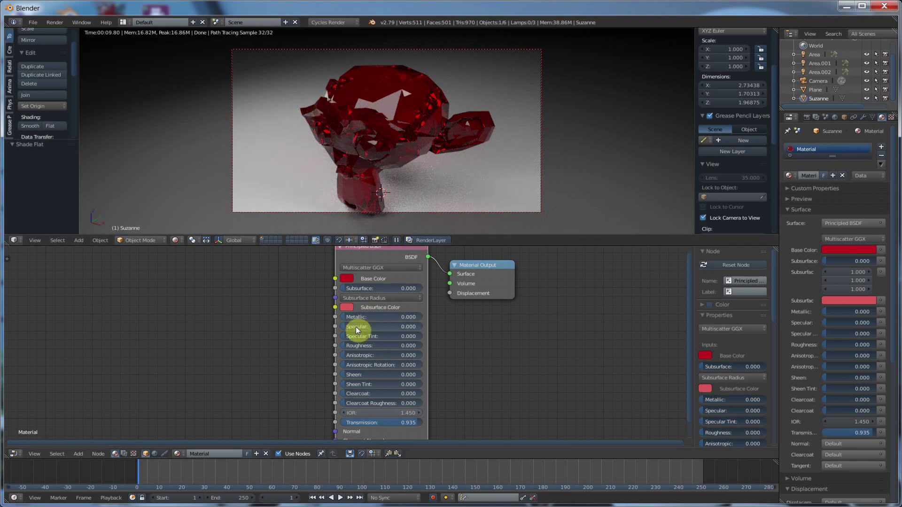
left_click_drag(348, 326, 405, 326)
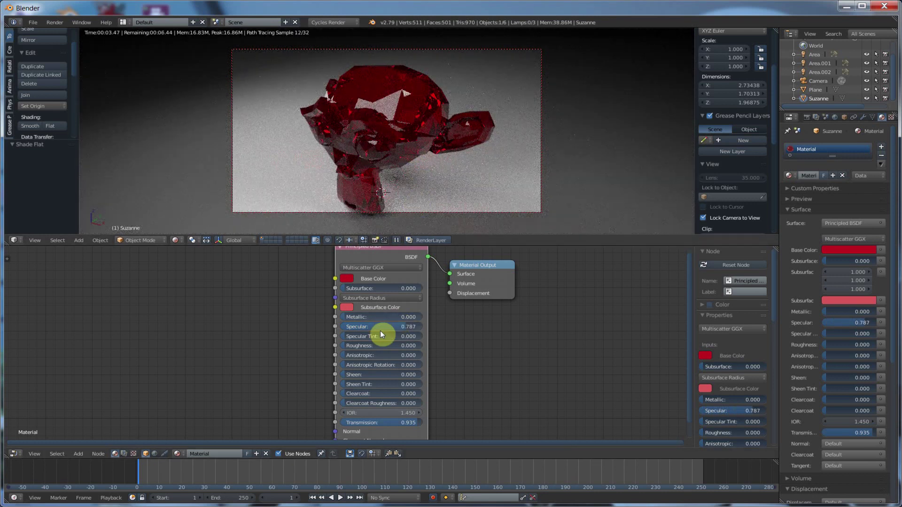
left_click_drag(367, 326, 344, 326)
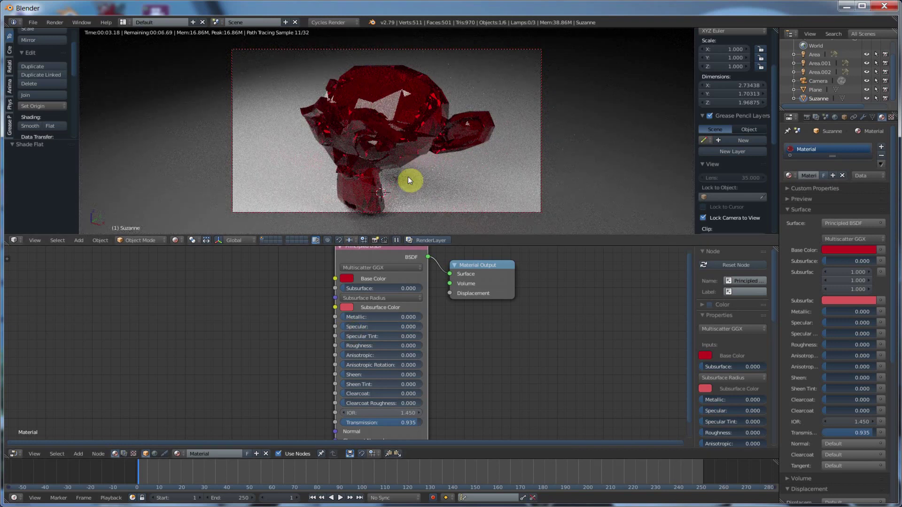
left_click_drag(413, 422, 421, 422)
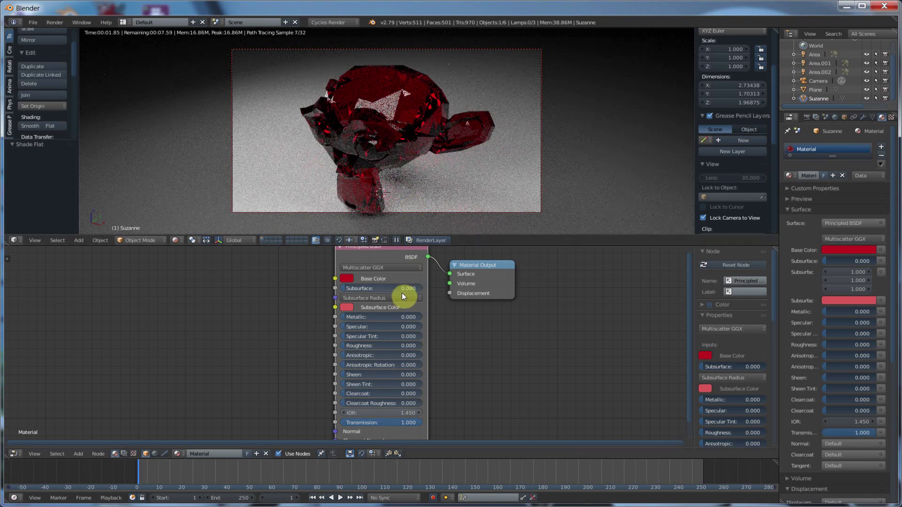
Set the Base Color to pure white on the colour wheel for colourless glass
left_click(346, 279)
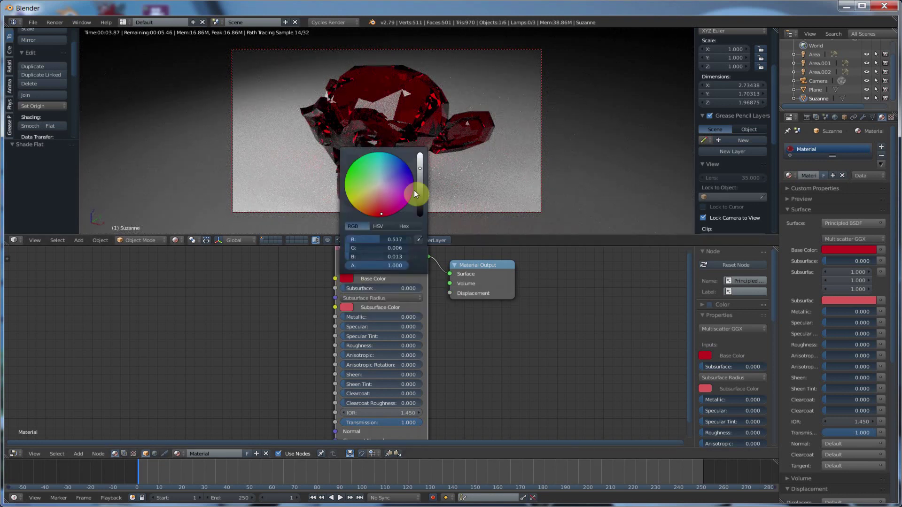
mouse_move(381, 213)
left_mouse_down()
mouse_move(382, 184)
mouse_move(383, 196)
left_mouse_up()
left_click_drag(397, 240, 413, 262)
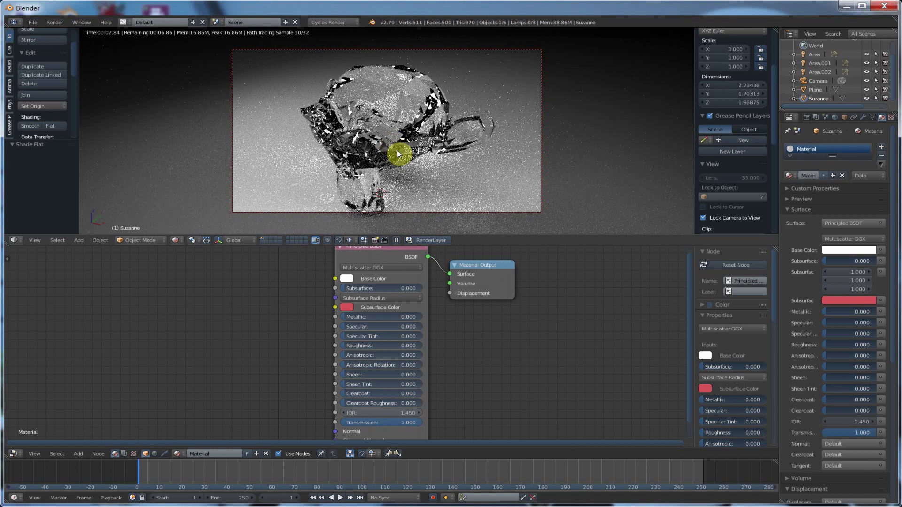
middle_click_drag(396, 150, 379, 145)
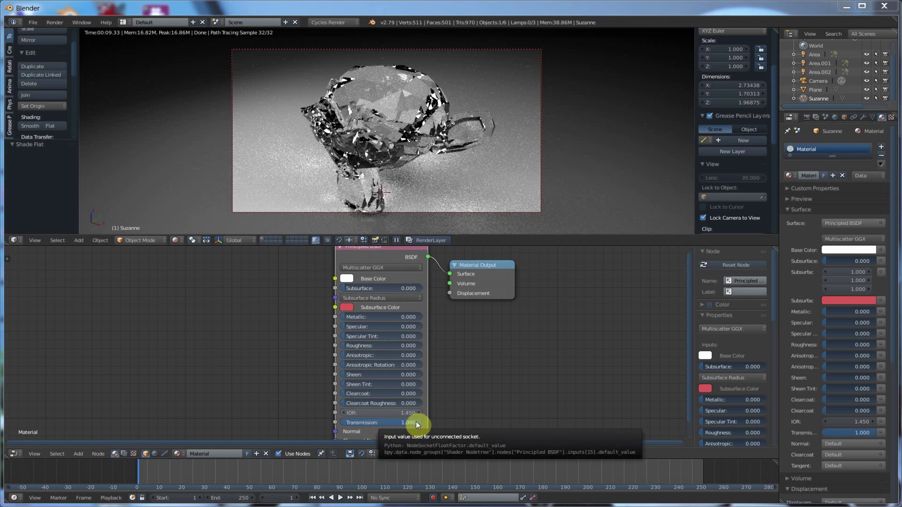
Lower Transmission on the Principled BSDF from 1.0 to 0.000
left_click_drag(415, 421, 346, 419)
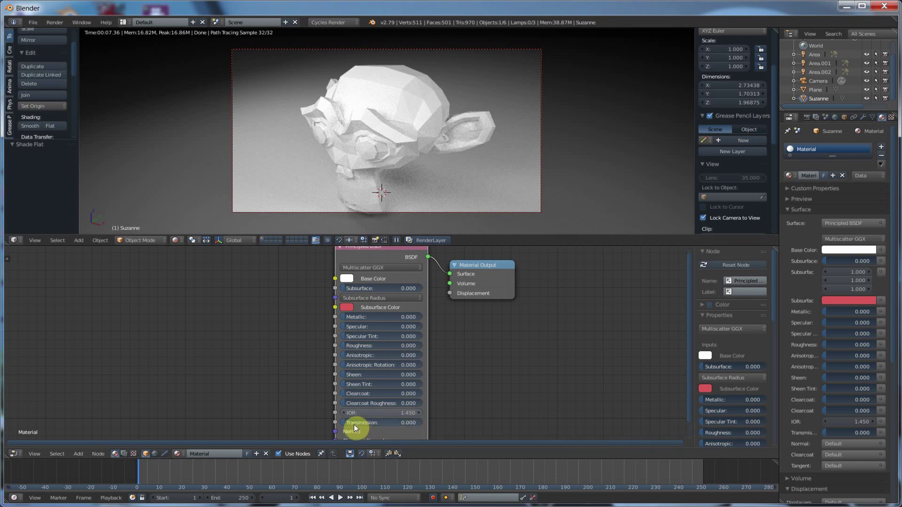
Restore Transmission to 1.0 and try an IOR of 1
left_click_drag(353, 425, 423, 424)
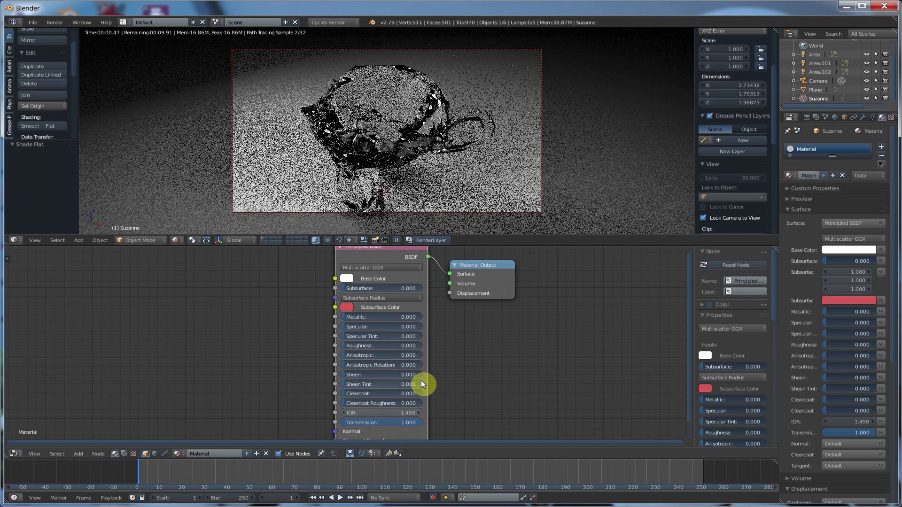
left_click(401, 413)
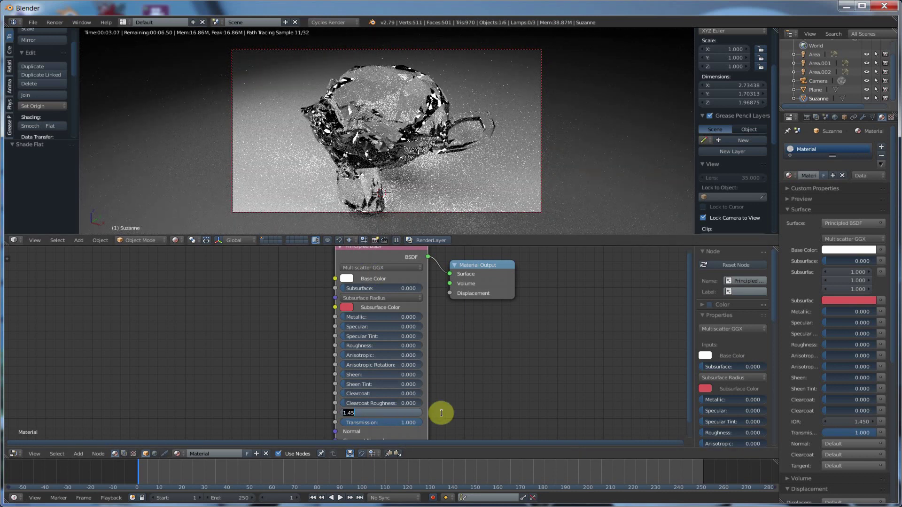
type("1")
key("Return")
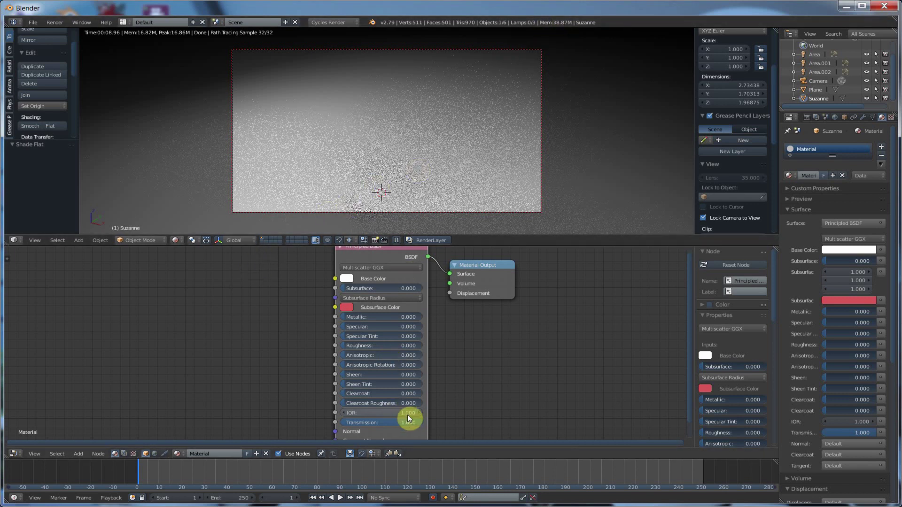
Test other IOR values by dragging, then set the IOR to 1.45
left_click_drag(381, 413, 362, 413)
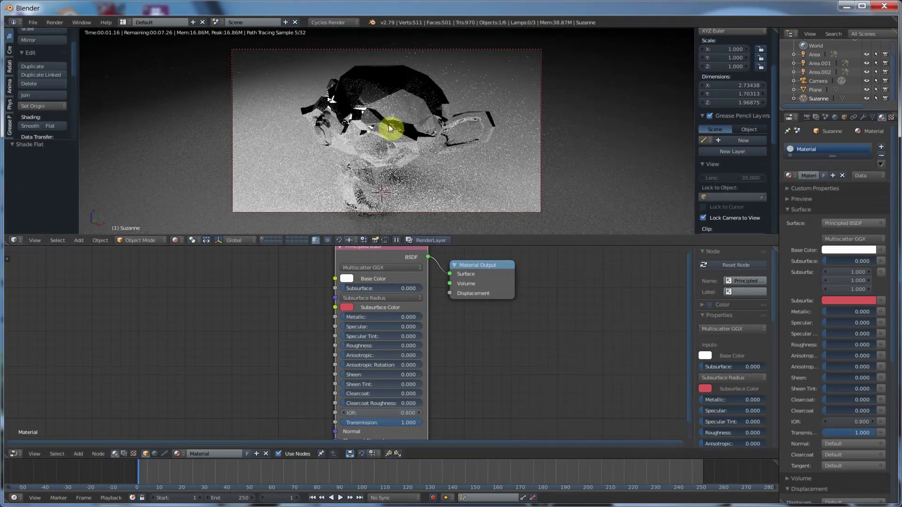
left_click_drag(402, 413, 453, 413)
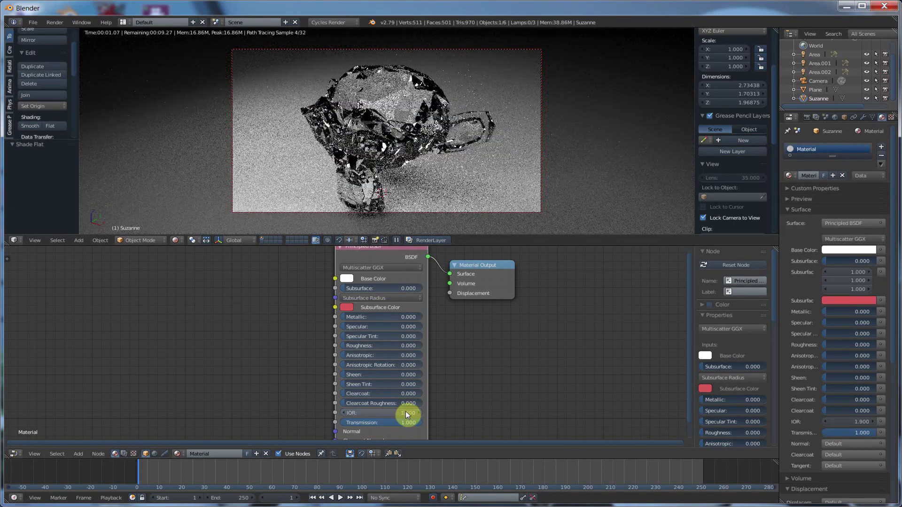
left_click(407, 413)
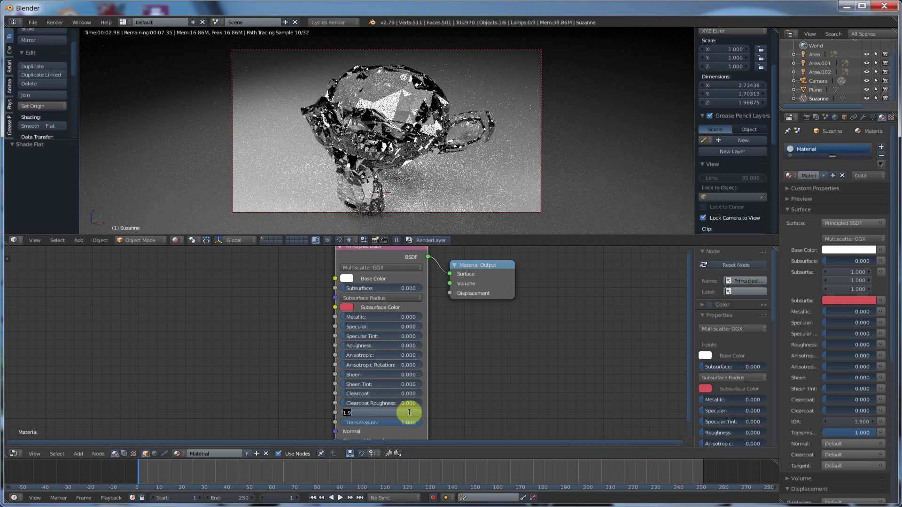
type("1.45")
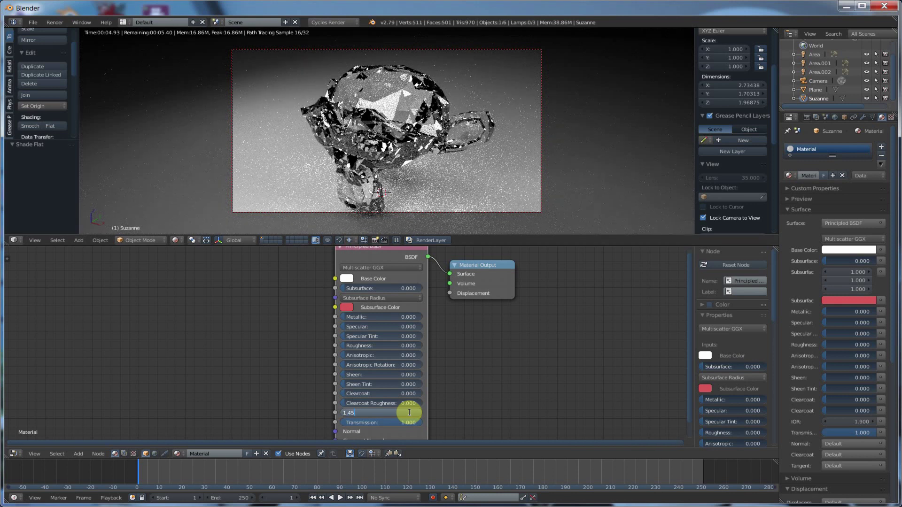
key("Return")
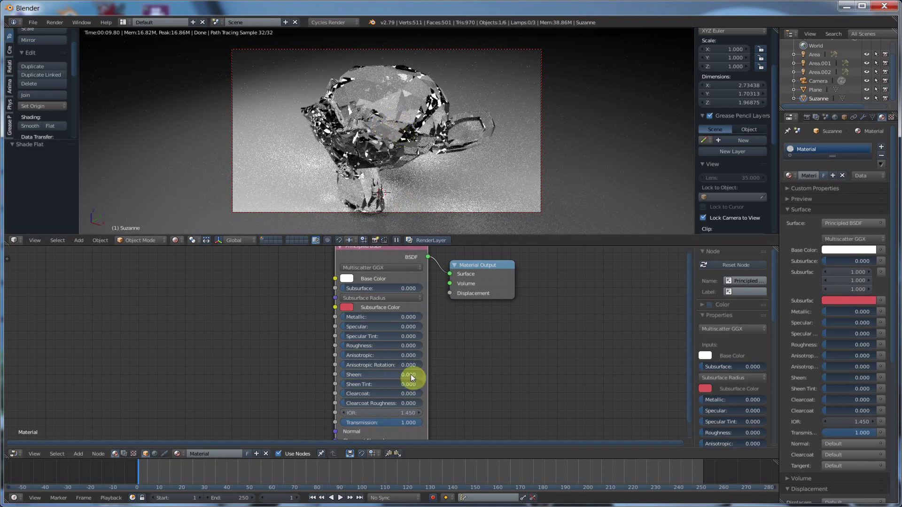
Set Transmission to 0, apply smooth shading, and raise Subsurface to 0.491
left_click_drag(393, 425, 341, 424)
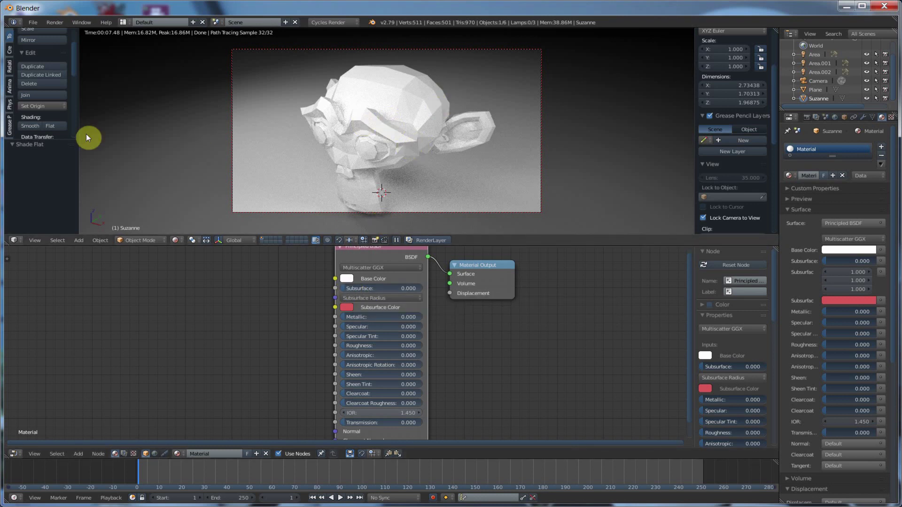
left_click(30, 126)
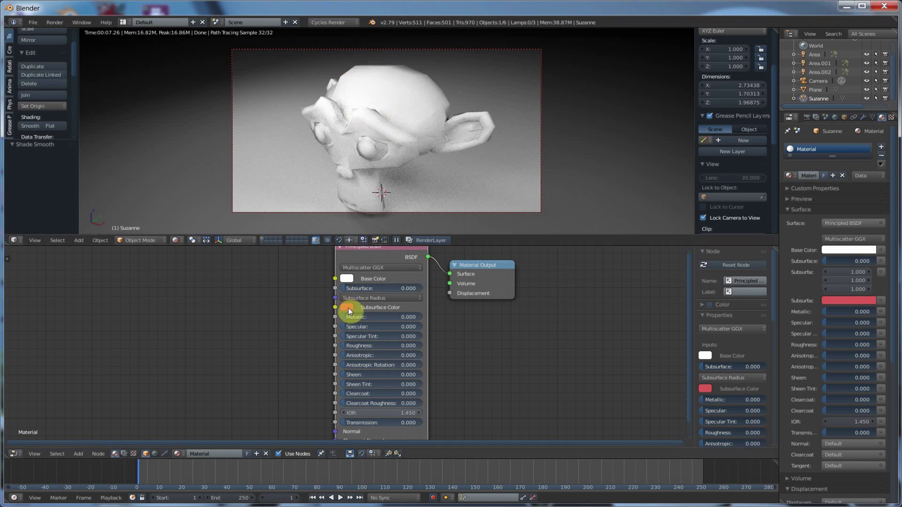
left_click_drag(350, 288, 383, 288)
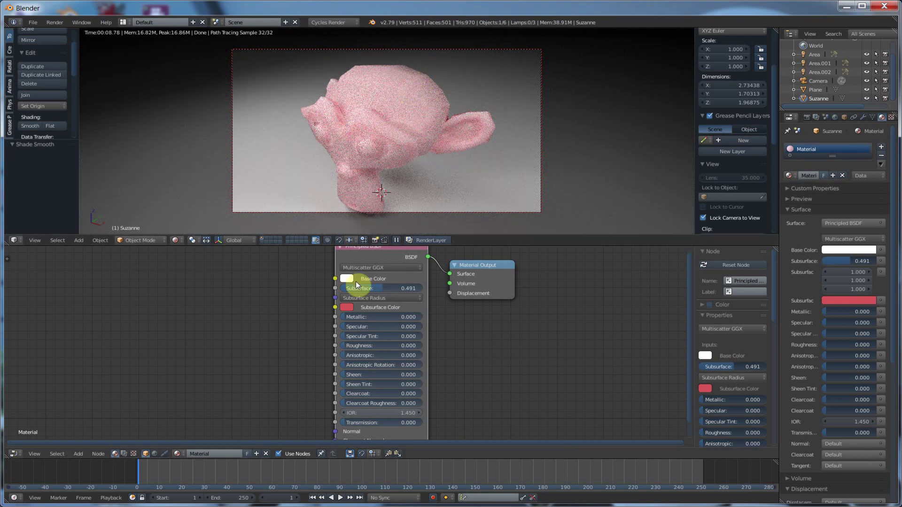
Pick blue as the Subsurface Color and adjust Subsurface, settling at 0.379
left_click(349, 309)
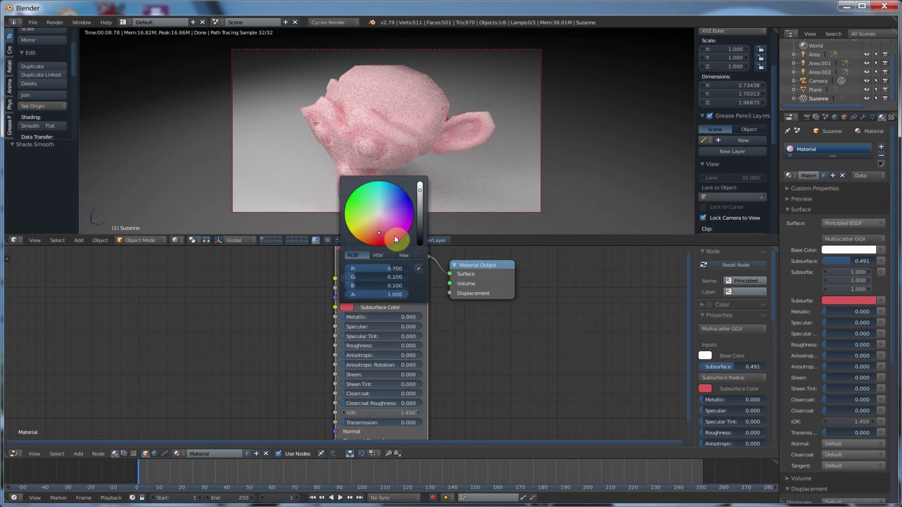
left_click(407, 201)
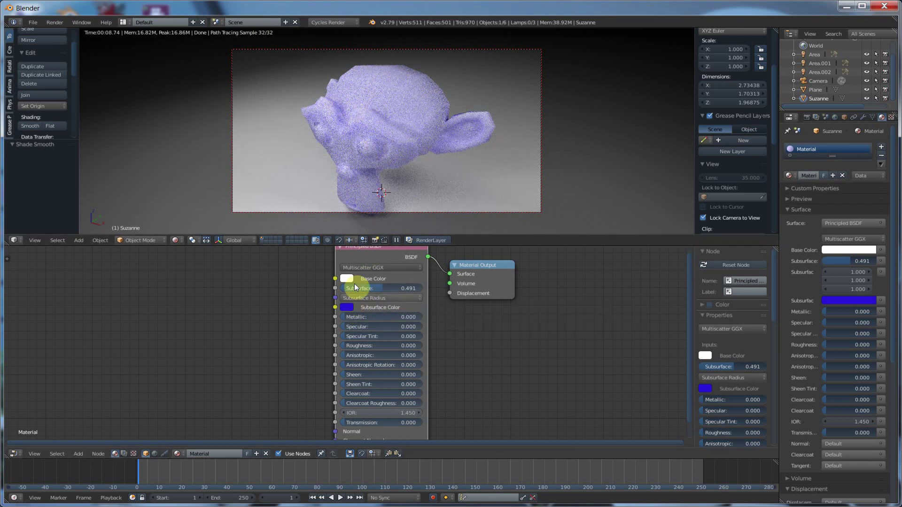
left_click_drag(374, 288, 354, 288)
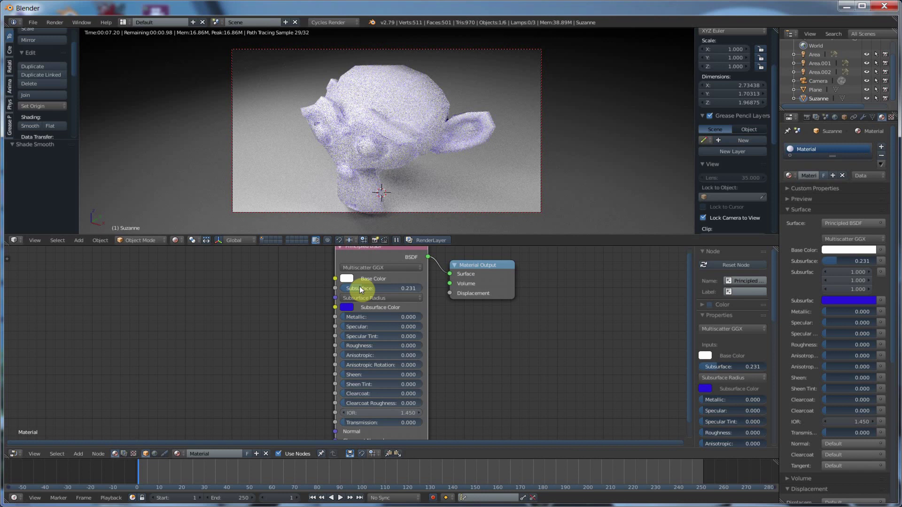
left_click_drag(361, 289, 423, 289)
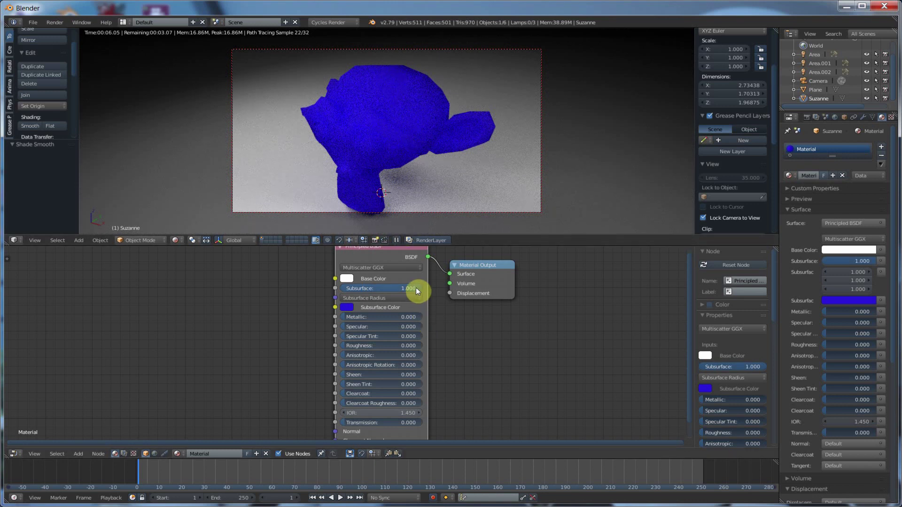
left_click_drag(416, 287, 374, 288)
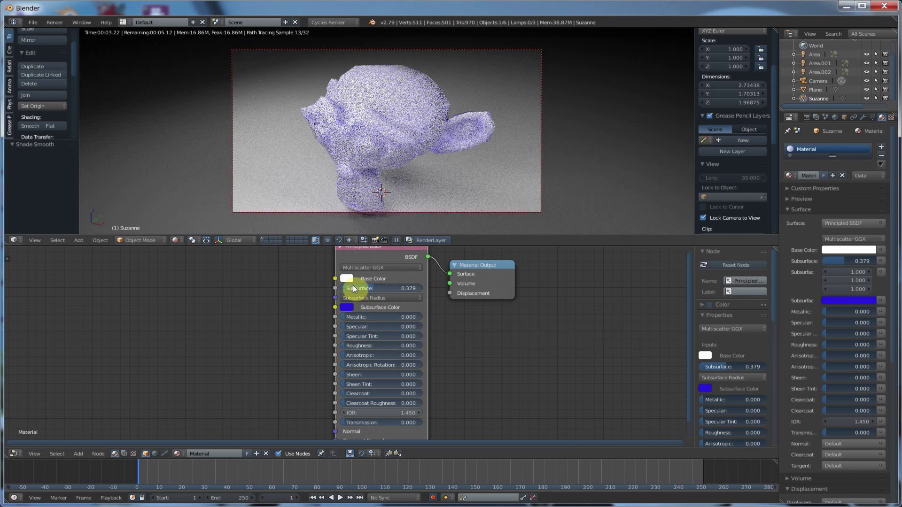
Make the Base Color orange and raise the Subsurface amount
left_click(348, 278)
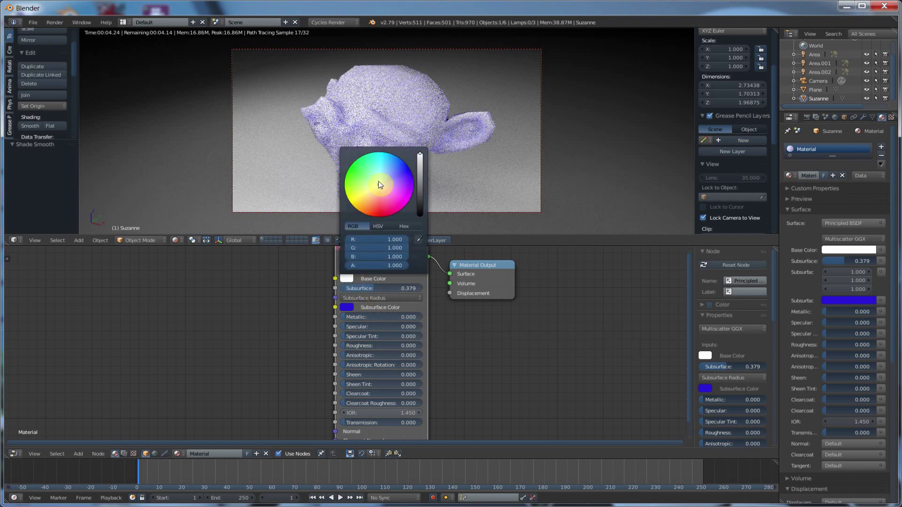
left_click(368, 203)
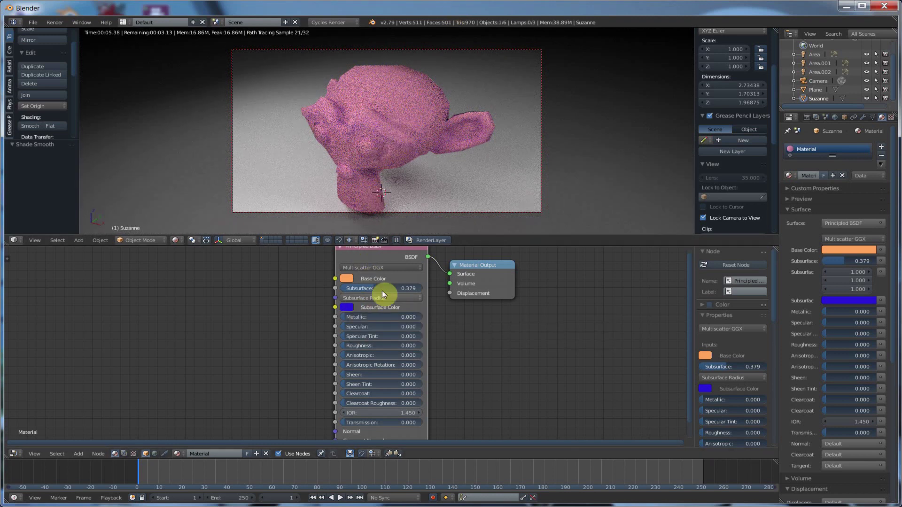
left_click(421, 298)
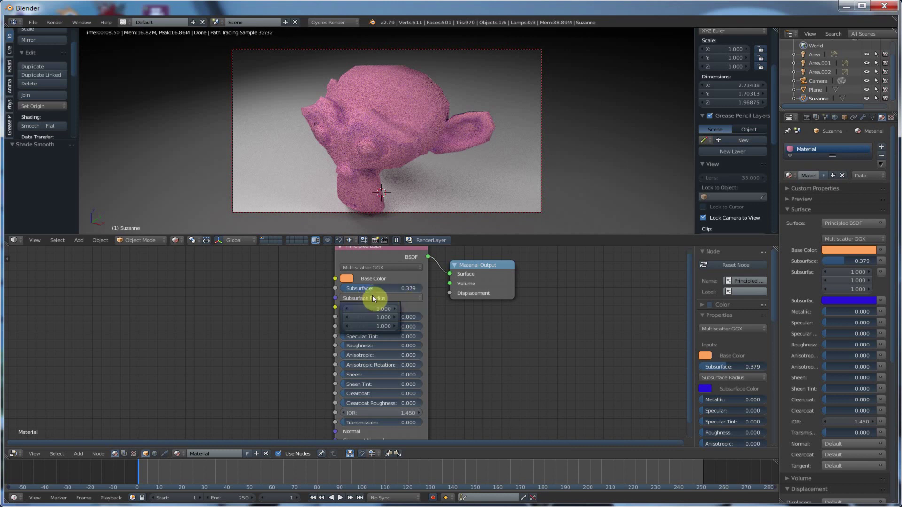
left_click_drag(371, 291, 386, 291)
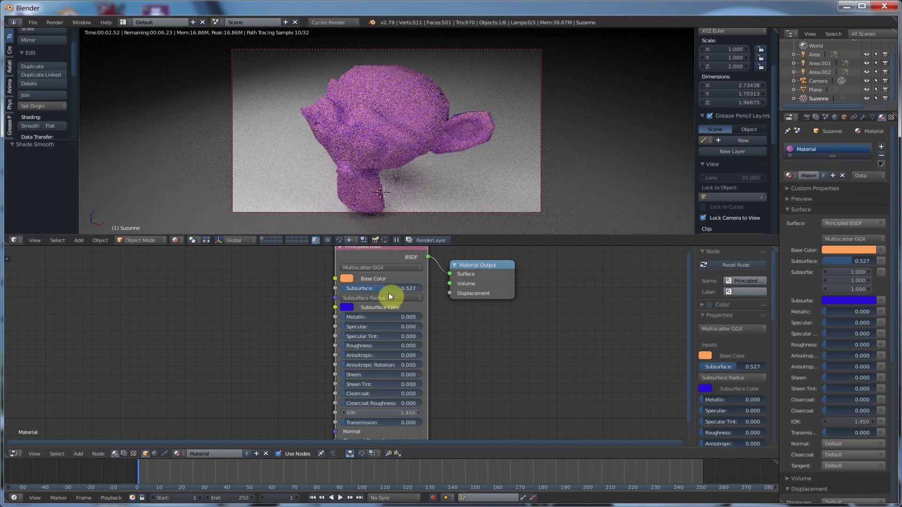
Try Subsurface Radius values of 0.1 and then 0.01
left_click(389, 297)
left_click(383, 309)
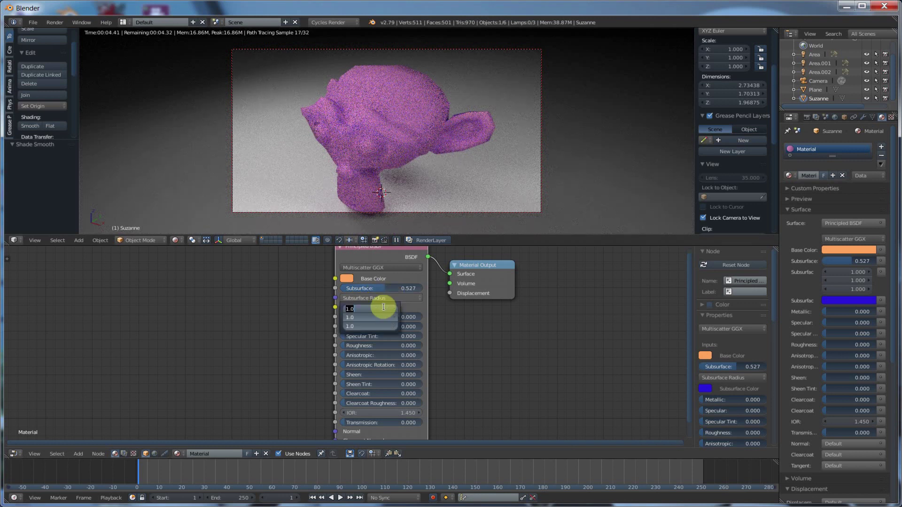
type(".1")
key("Return")
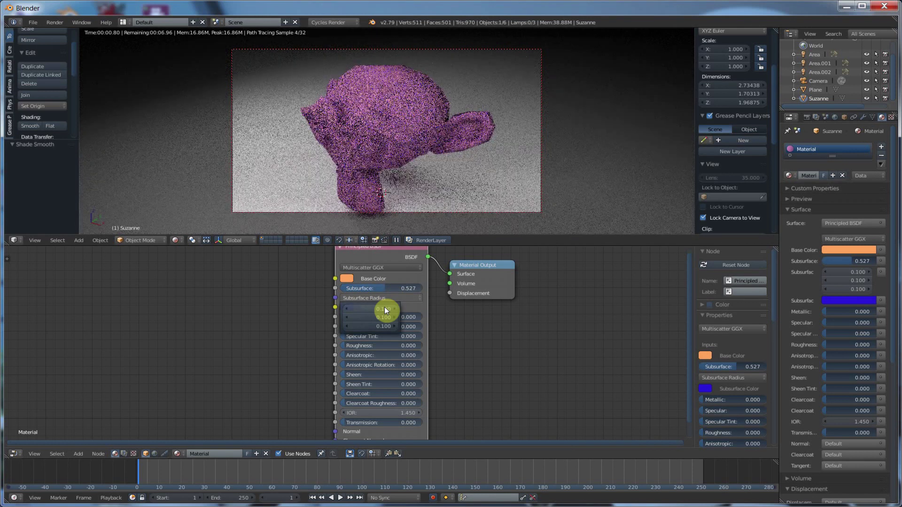
left_click(384, 309)
type(".01")
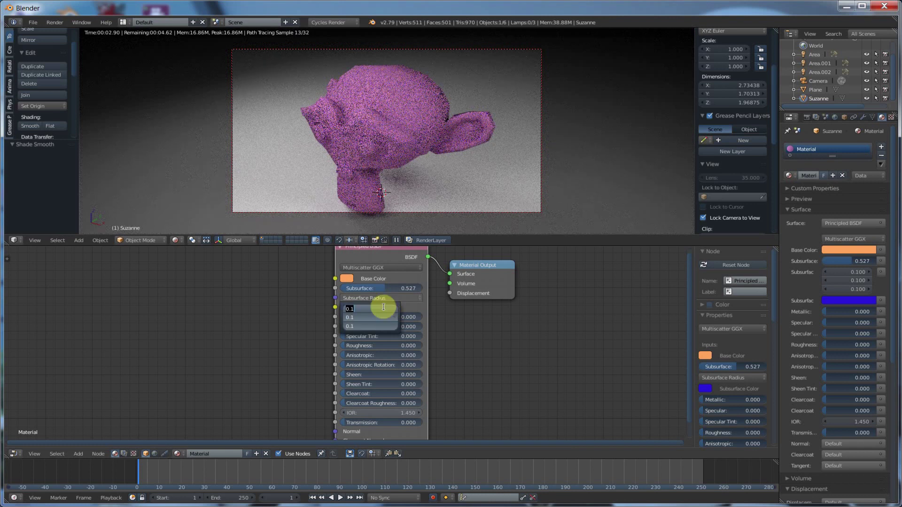
key("Return")
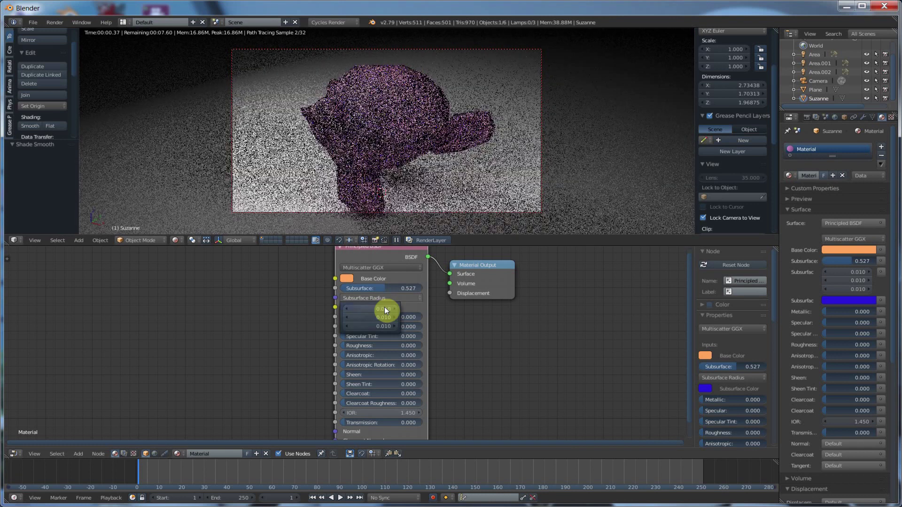
Settle Subsurface at 0.450 and restore the Subsurface Radius to 1.000
left_click_drag(379, 289, 366, 288)
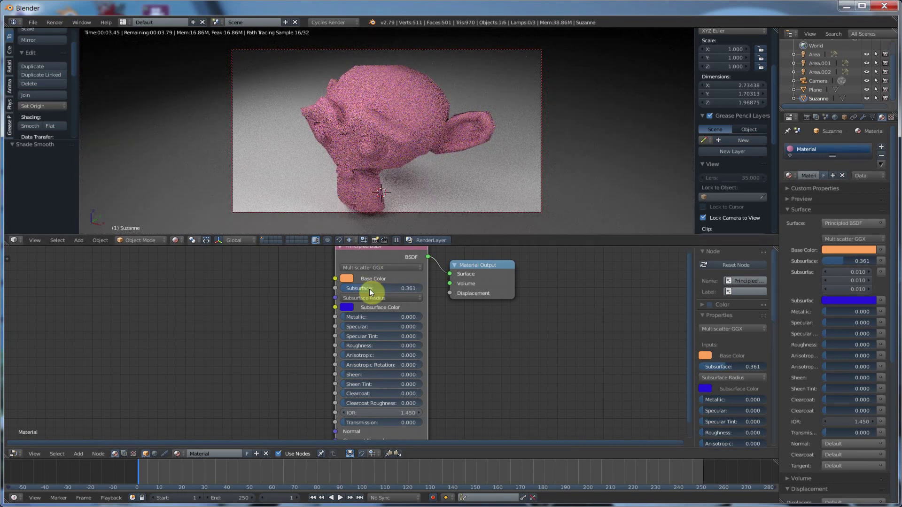
left_click_drag(369, 289, 377, 289)
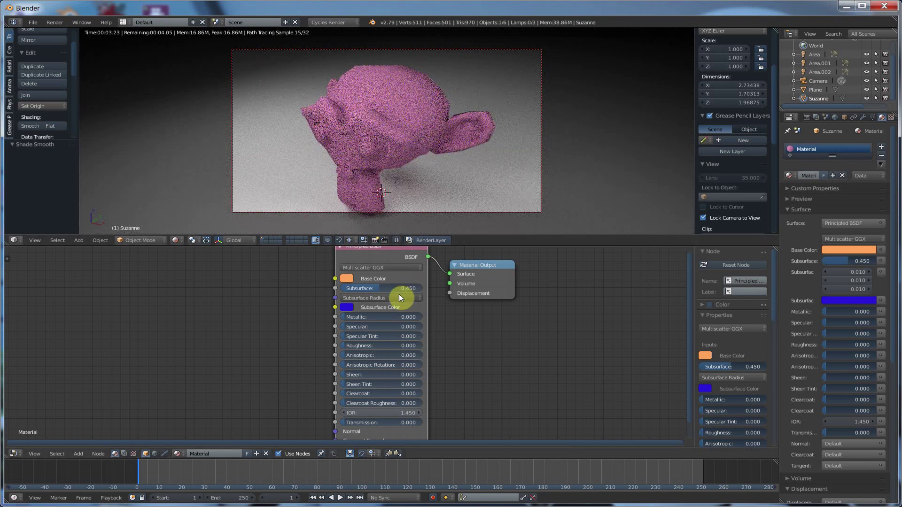
left_click(385, 297)
left_click(422, 303)
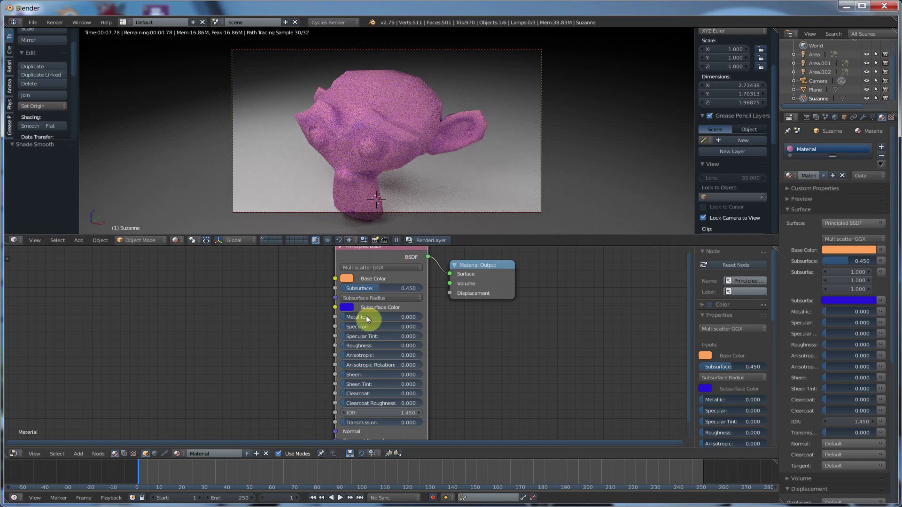
Raise Specular to 0.385 and, after trying dark grey and orange, set Base Color to deep red
left_click_drag(348, 325, 374, 326)
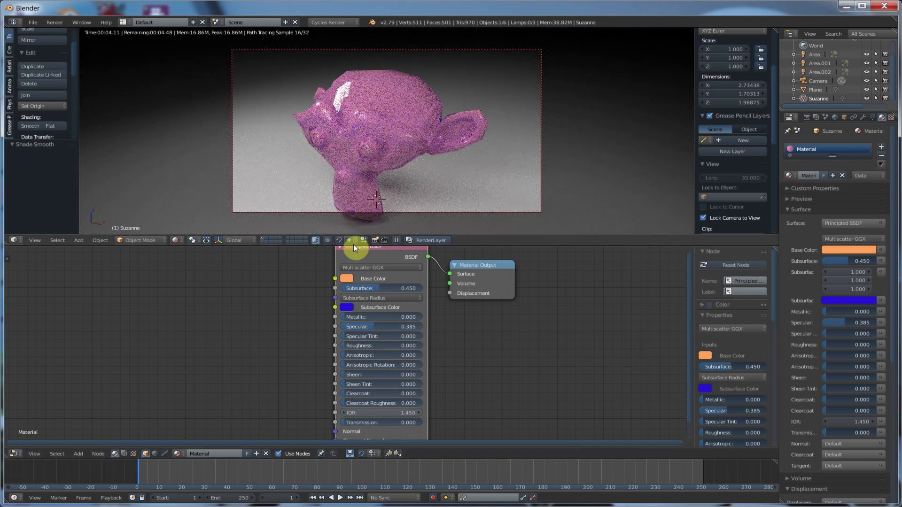
left_click(348, 279)
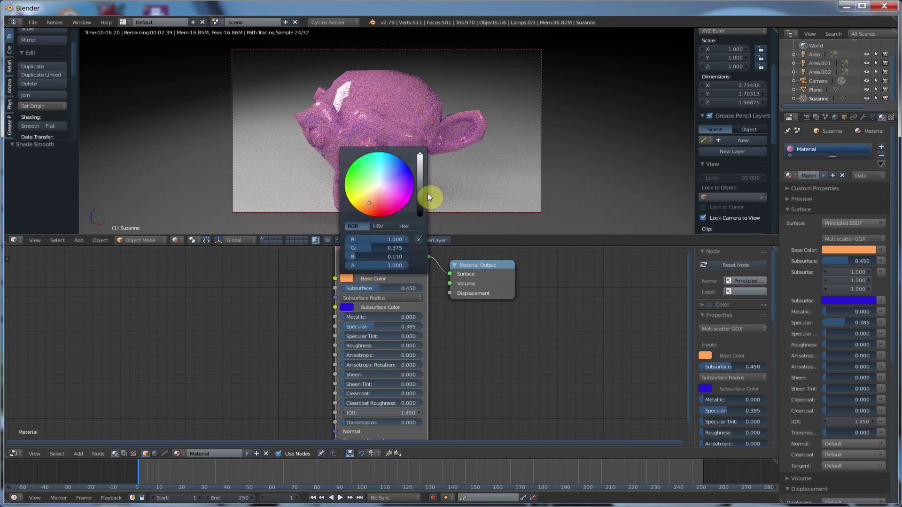
left_click_drag(421, 189, 422, 198)
left_click(378, 185)
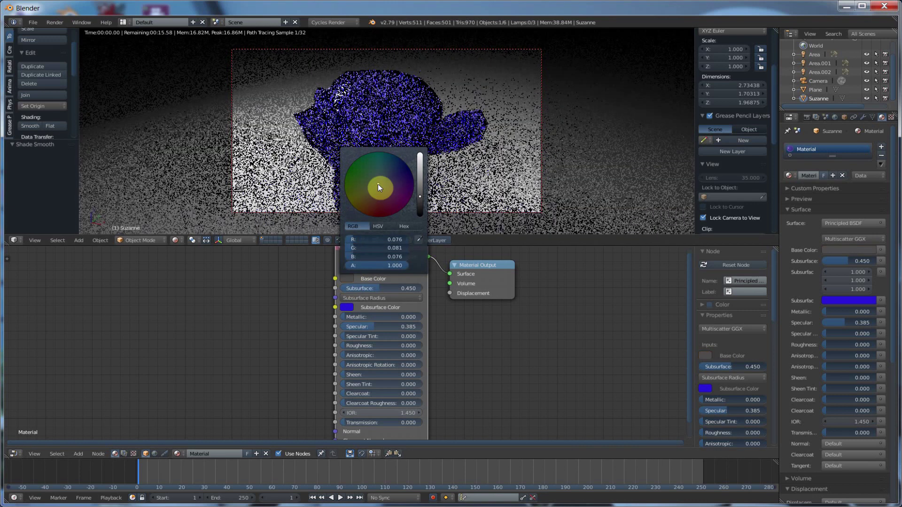
left_click(378, 184)
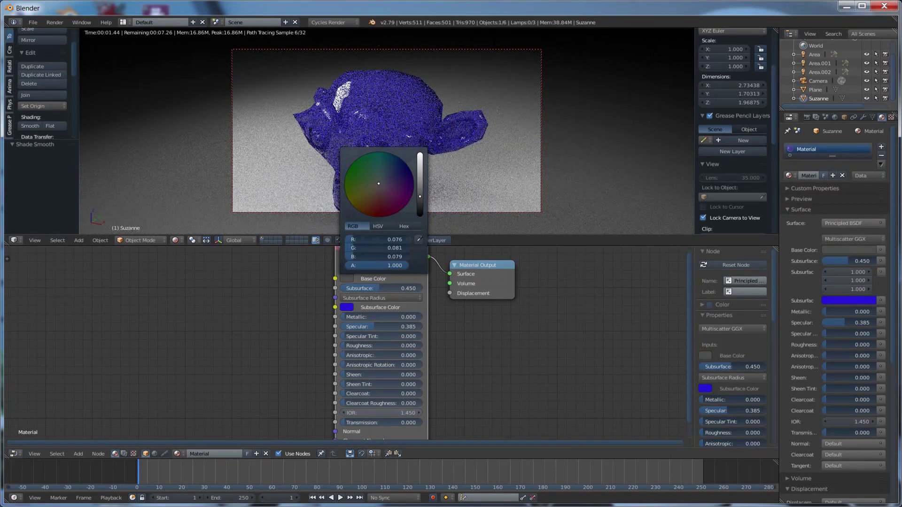
left_click(420, 196)
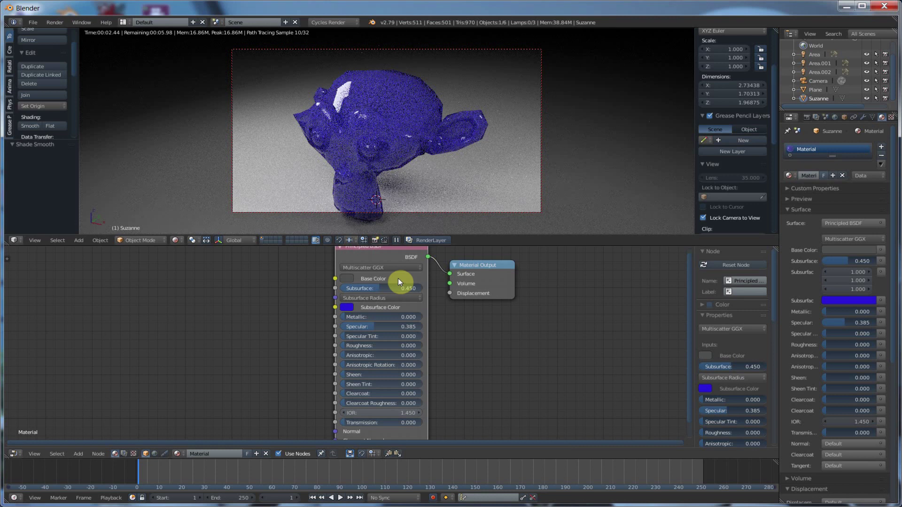
left_click(349, 280)
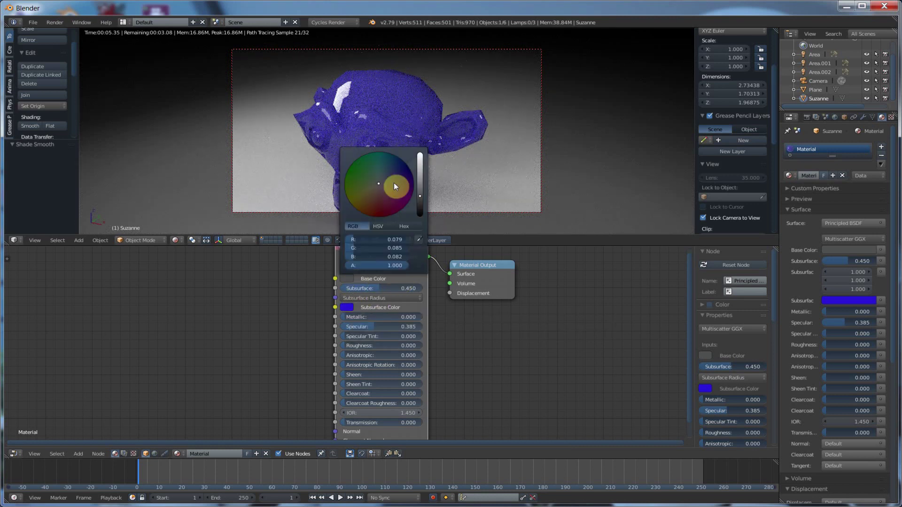
left_click(362, 210)
left_click(420, 175)
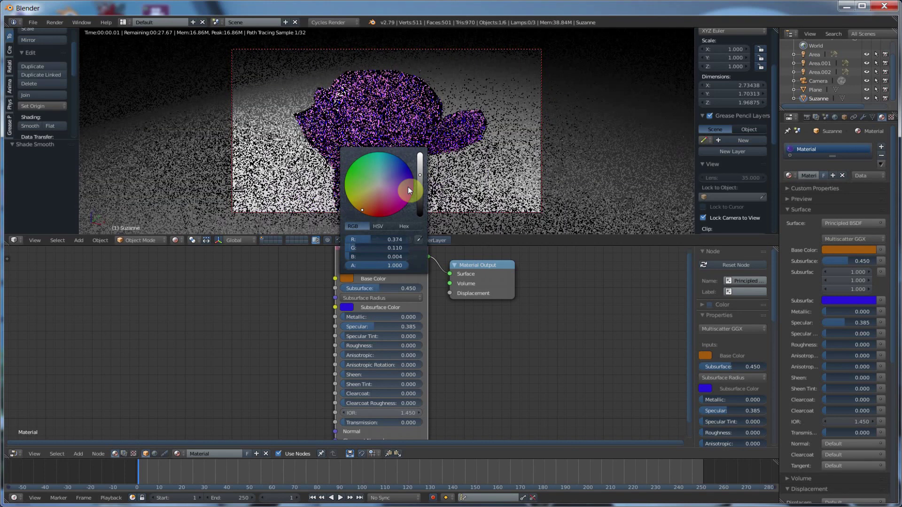
left_click(370, 215)
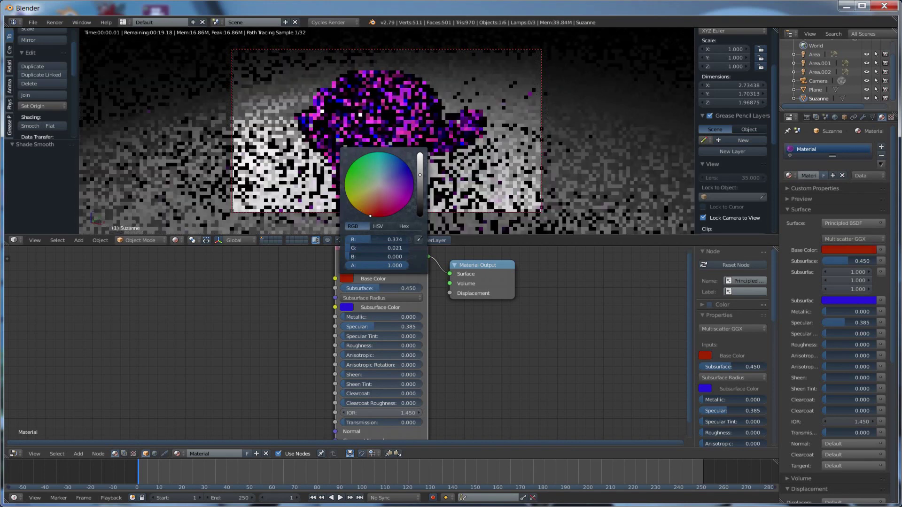
Set the Subsurface Color to a light pink
left_click(348, 307)
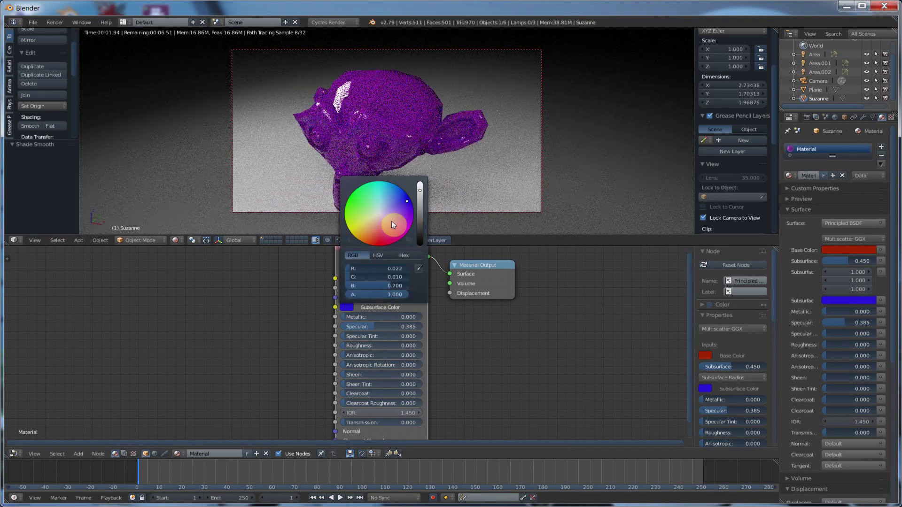
left_click(398, 236)
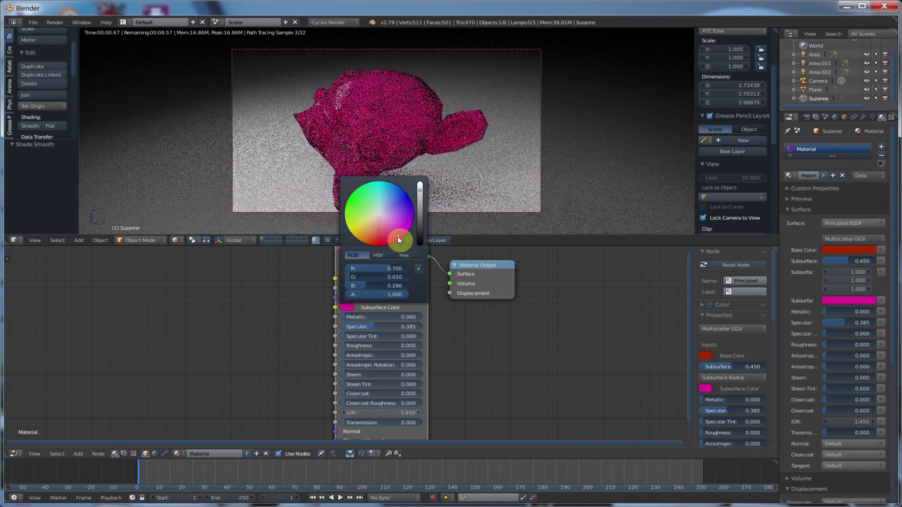
left_click(387, 226)
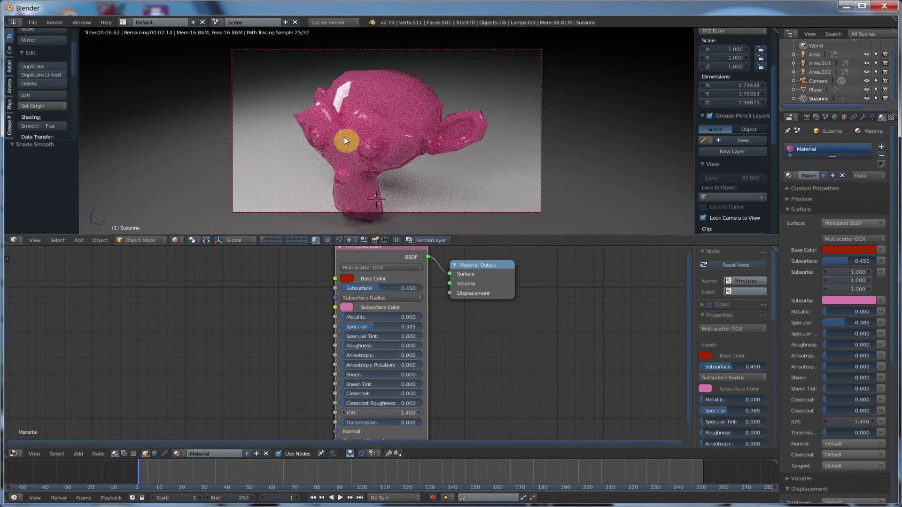
Raise Roughness through 0.189 to 0.325, then push Clearcoat to full 1.000
left_click_drag(350, 350, 360, 347)
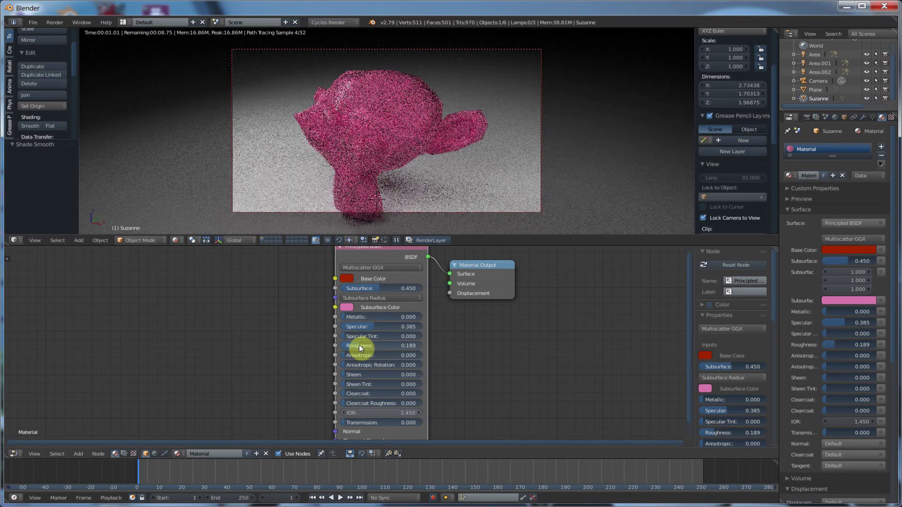
left_click_drag(364, 346, 374, 346)
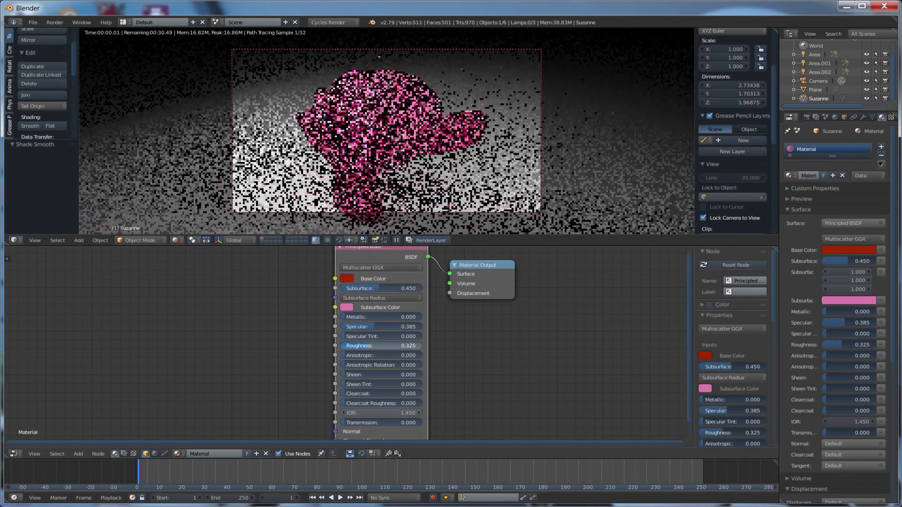
left_click(384, 113)
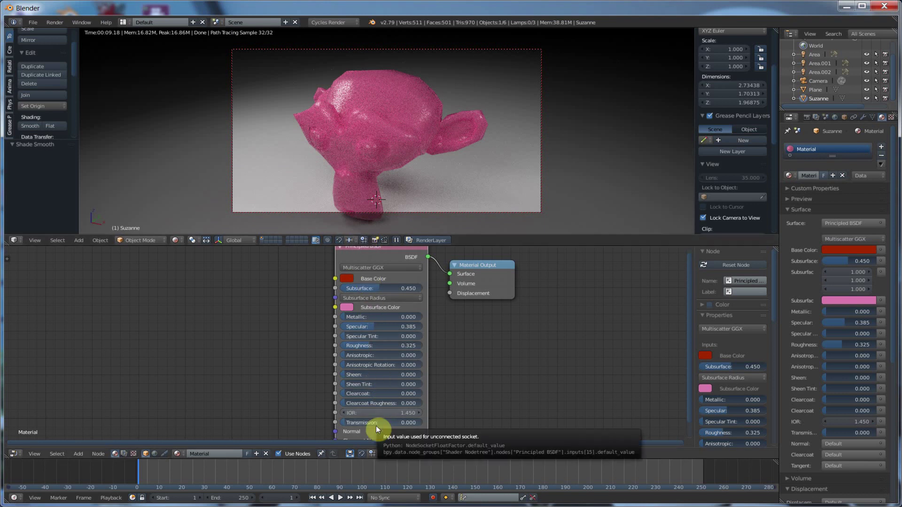
left_click_drag(350, 394, 423, 393)
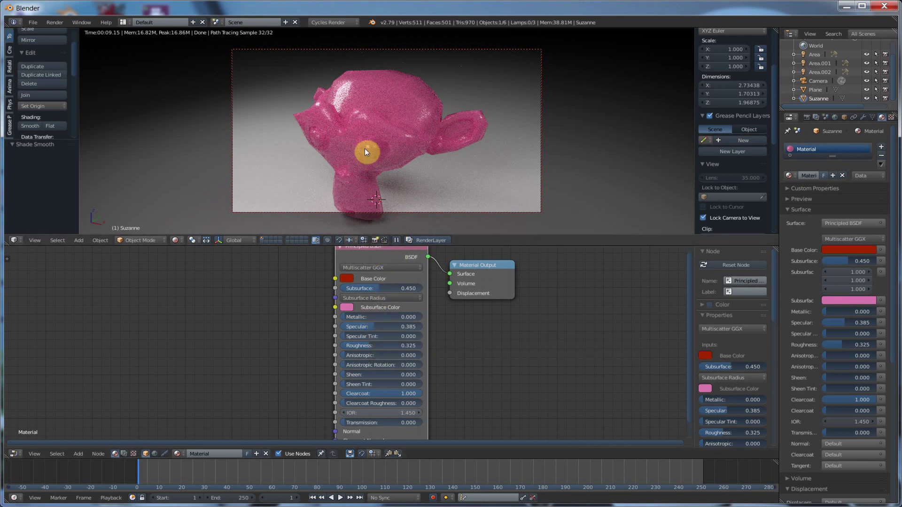
Undo back to the purple Velvet BSDF material, then nudge the Principled BSDF node aside
key("ctrl+z")
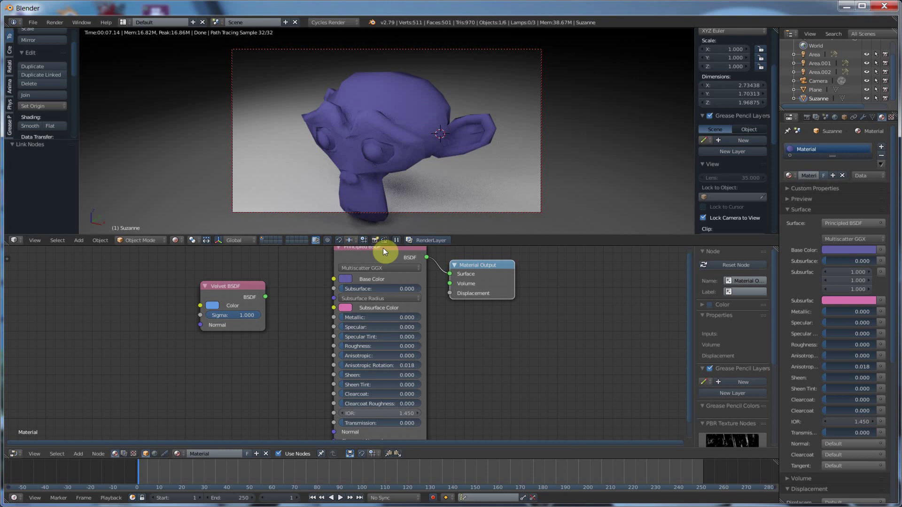
mouse_move(382, 247)
left_mouse_down()
mouse_move(376, 445)
mouse_move(372, 249)
left_mouse_up()
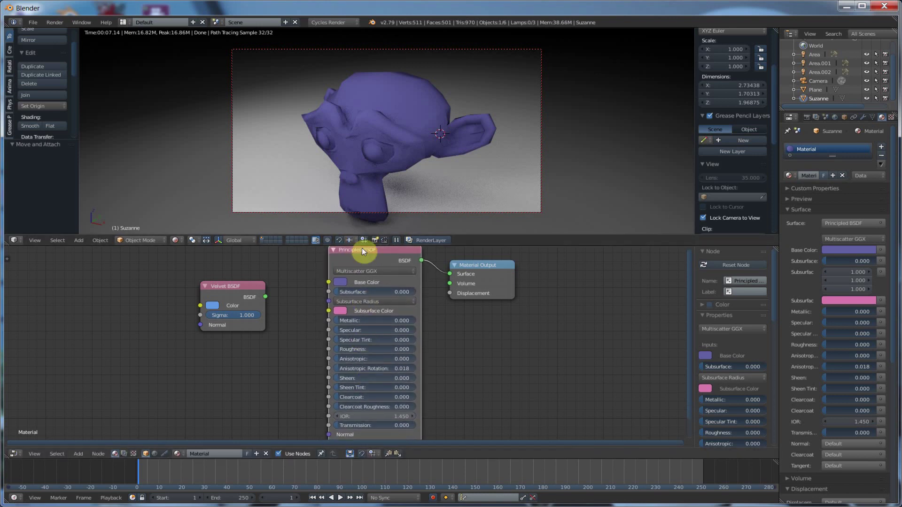